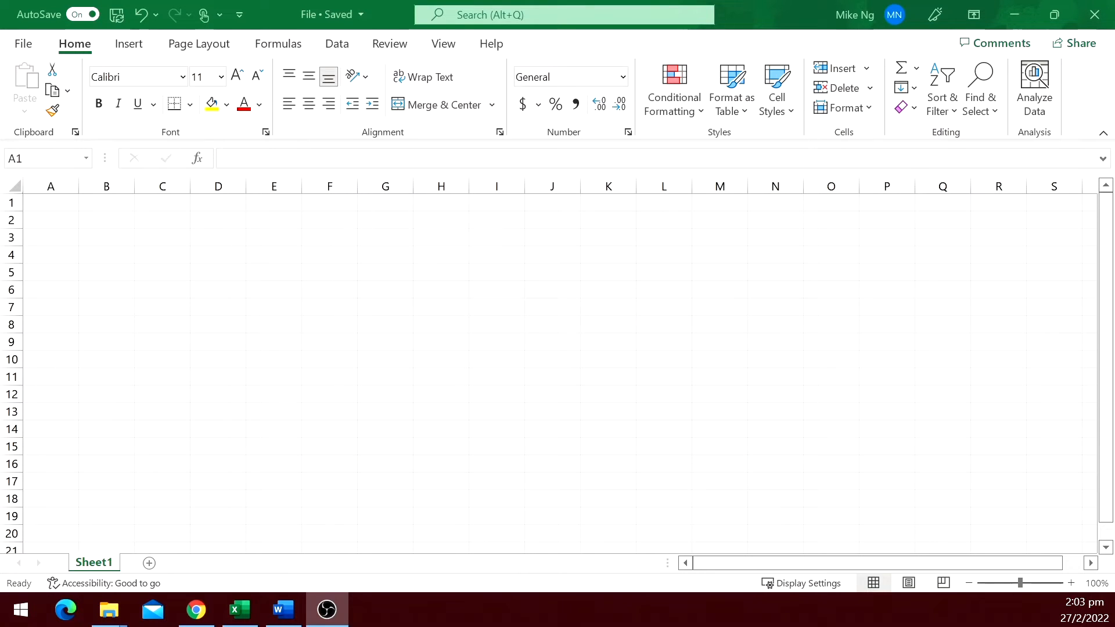
Step: Enter the headers Item no, Description, Invoice amount, Service Start and Service End in A1:E1
left_click(50, 203)
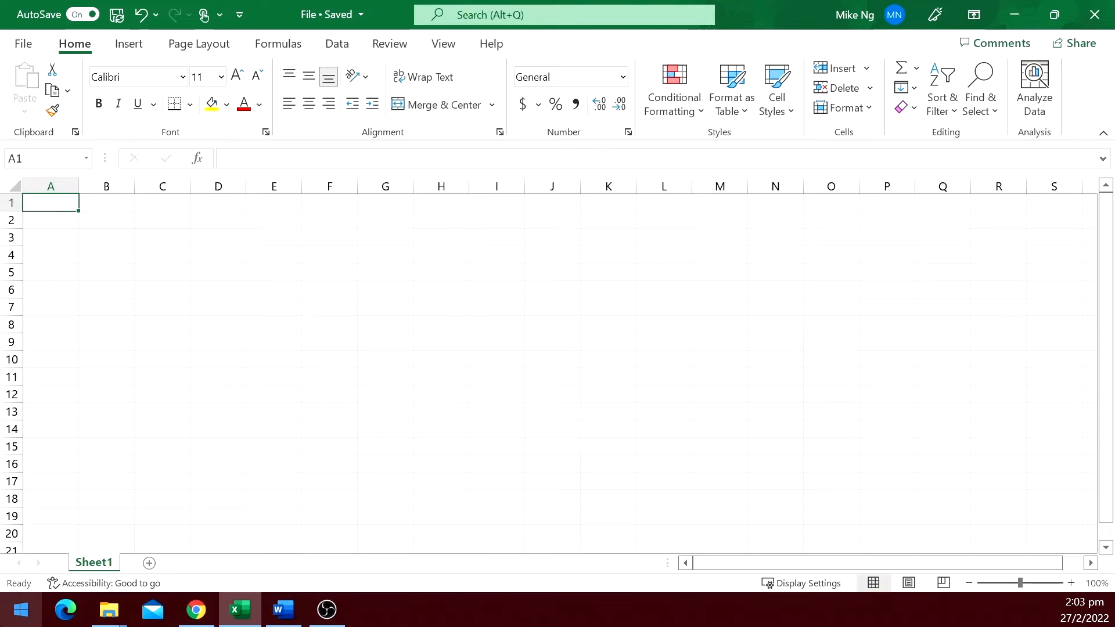
type("Item")
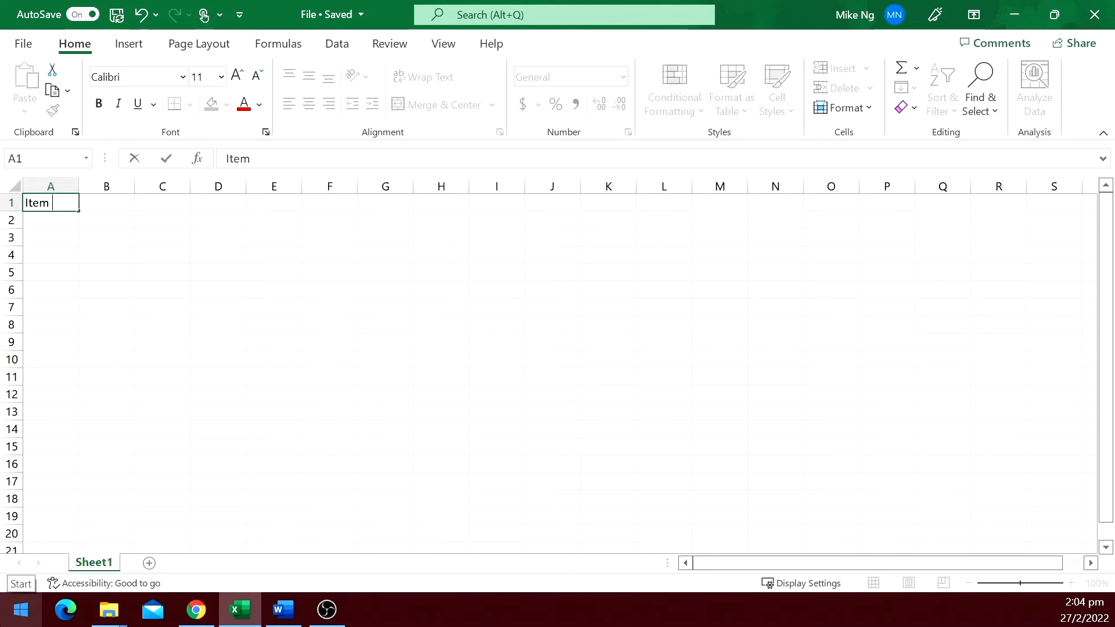
type("no")
key("Tab")
type("Desc")
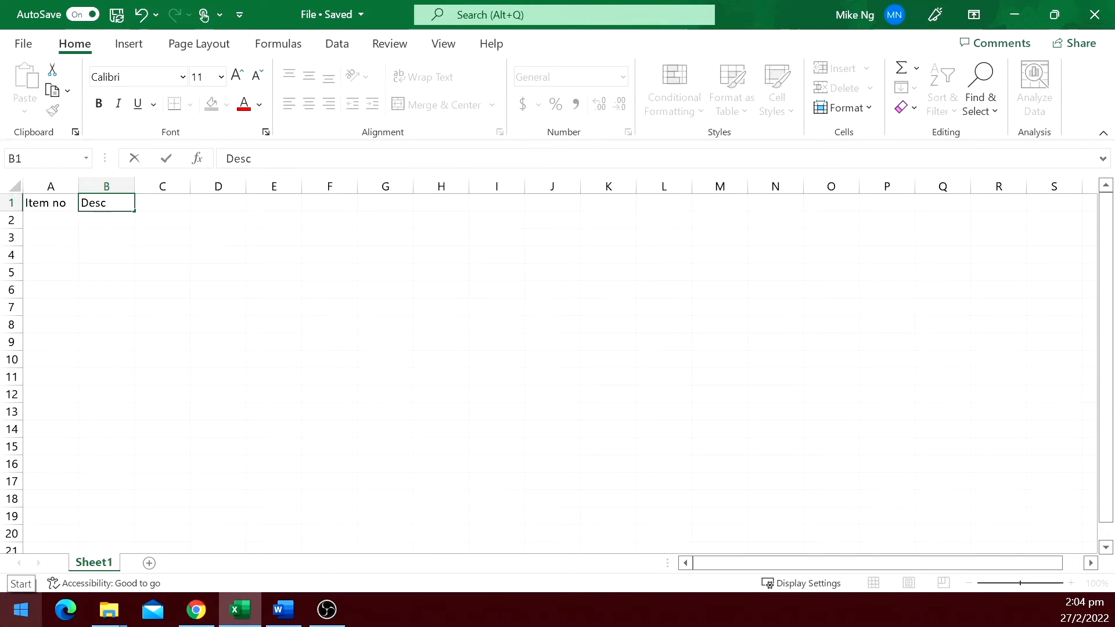
type("ription")
key("Tab")
type("Invoice amou")
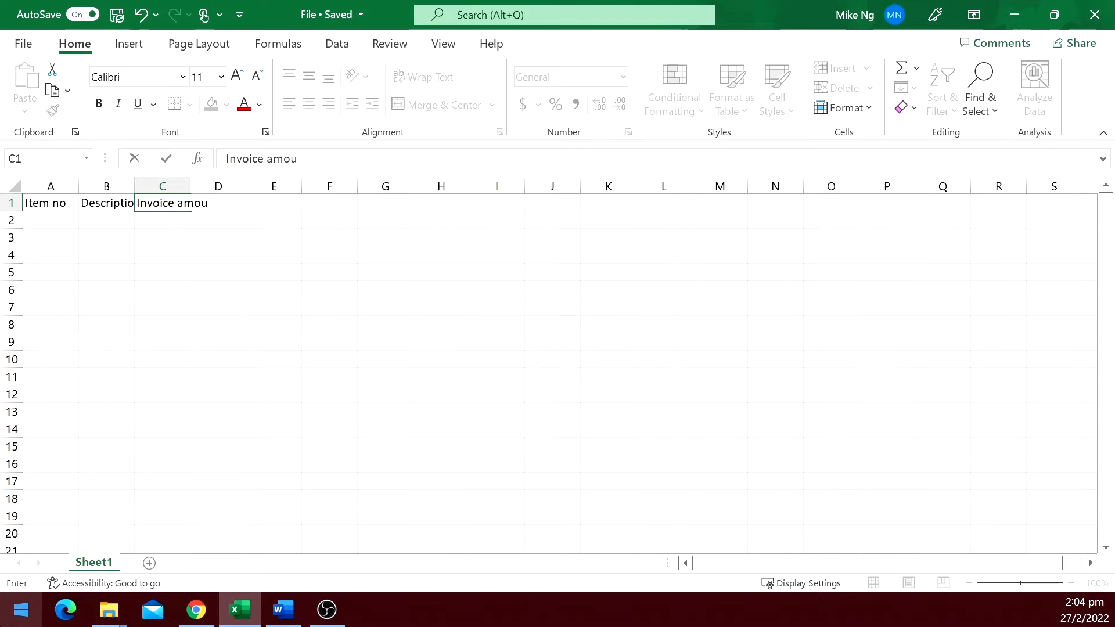
type("nt")
key("Tab")
type("Service Start")
key("Tab")
type("Service ")
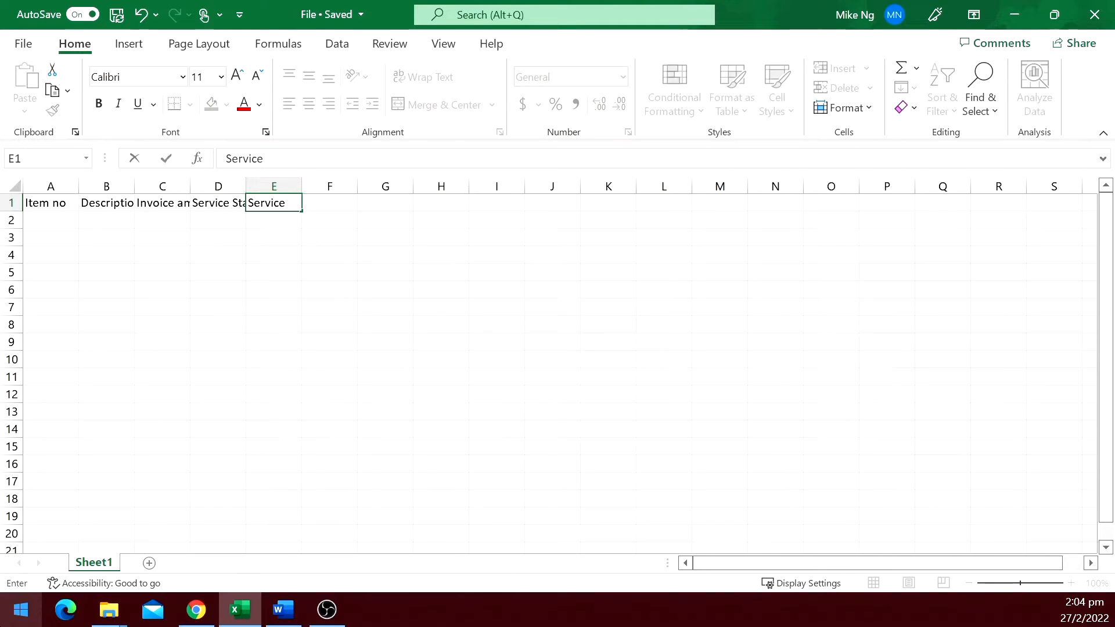
type("End")
key("Tab")
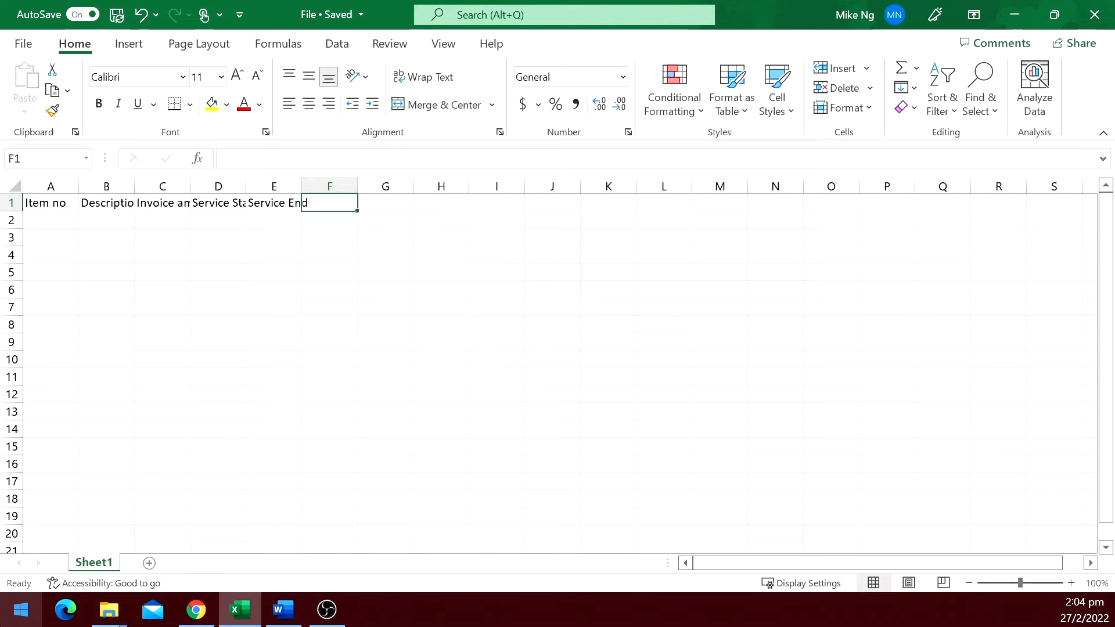
type("Jan 2022")
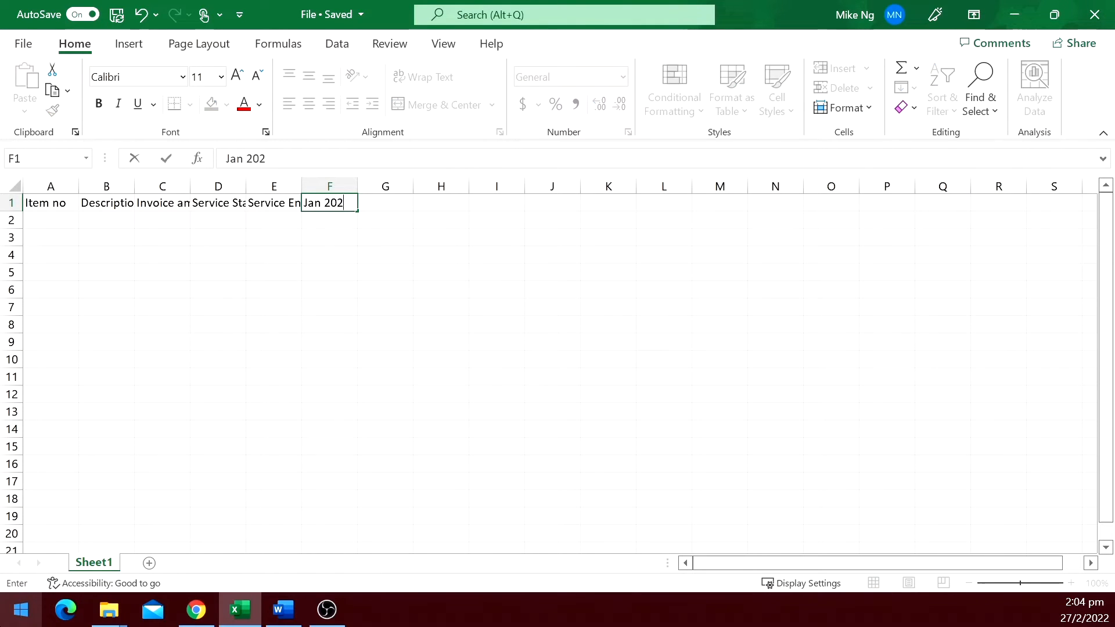
Step: Enter Jan 2022 in F1 and fill the months across row 1 through Dec-22
key("Tab")
left_click(344, 202)
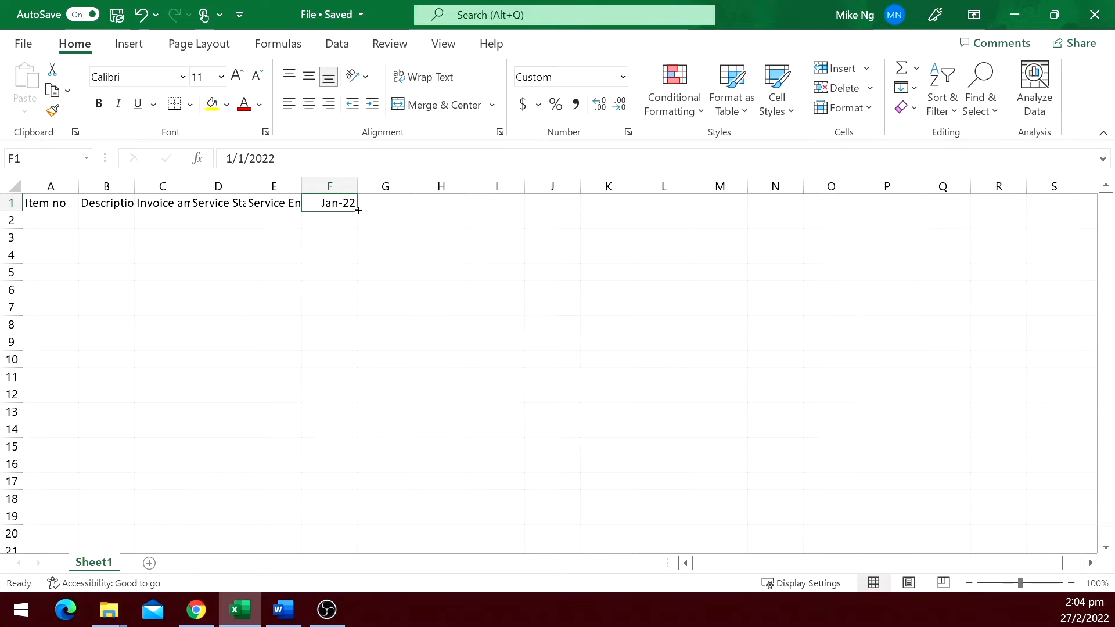
left_click_drag(357, 210, 962, 208)
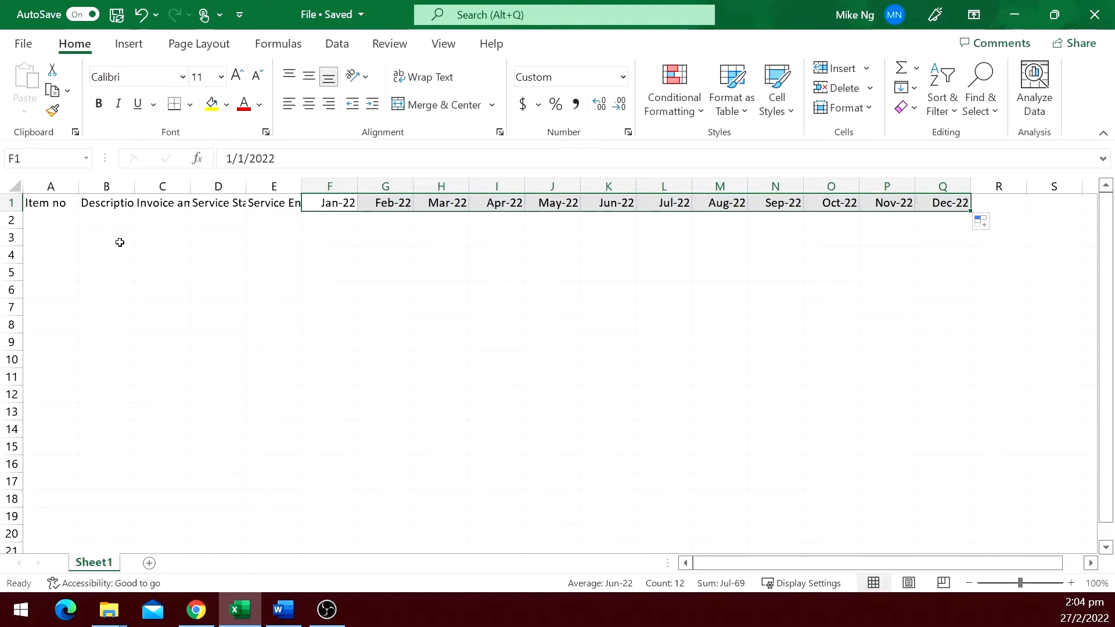
left_click_drag(57, 217, 162, 220)
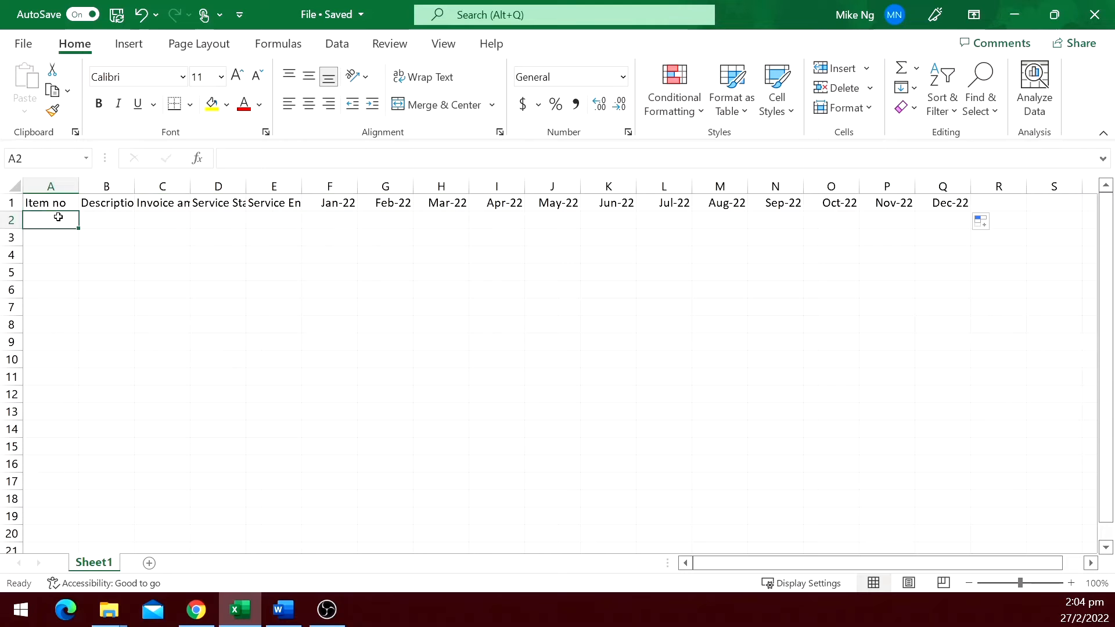
Step: Autofit columns A to E to their header widths
left_click_drag(50, 187, 288, 188)
double_click(303, 186)
left_click(47, 219)
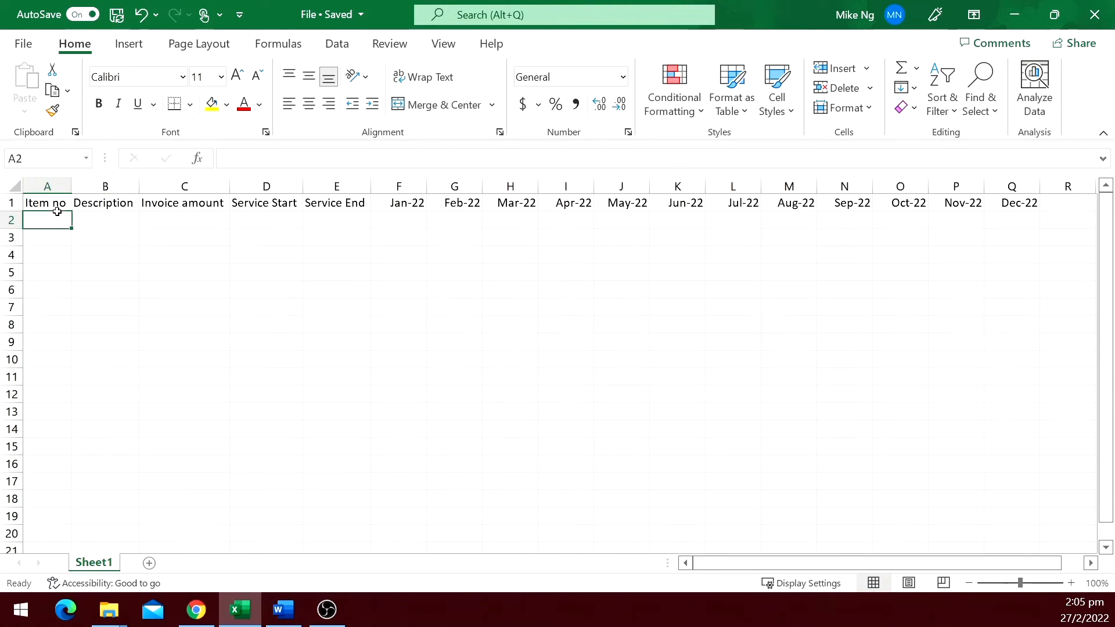
type("1")
Step: Enter item 1 Web hosting, 100, Feb-22 to May-22, with =C2/4 giving 25 under Feb-22
key("Tab")
type("Web hosting service")
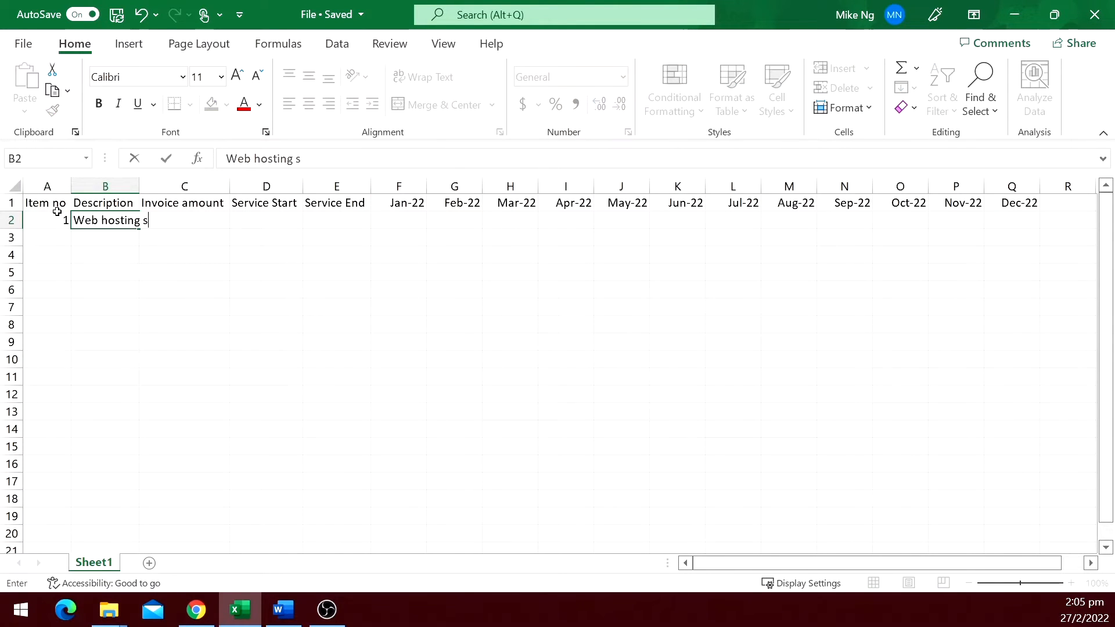
key("Tab")
type("100")
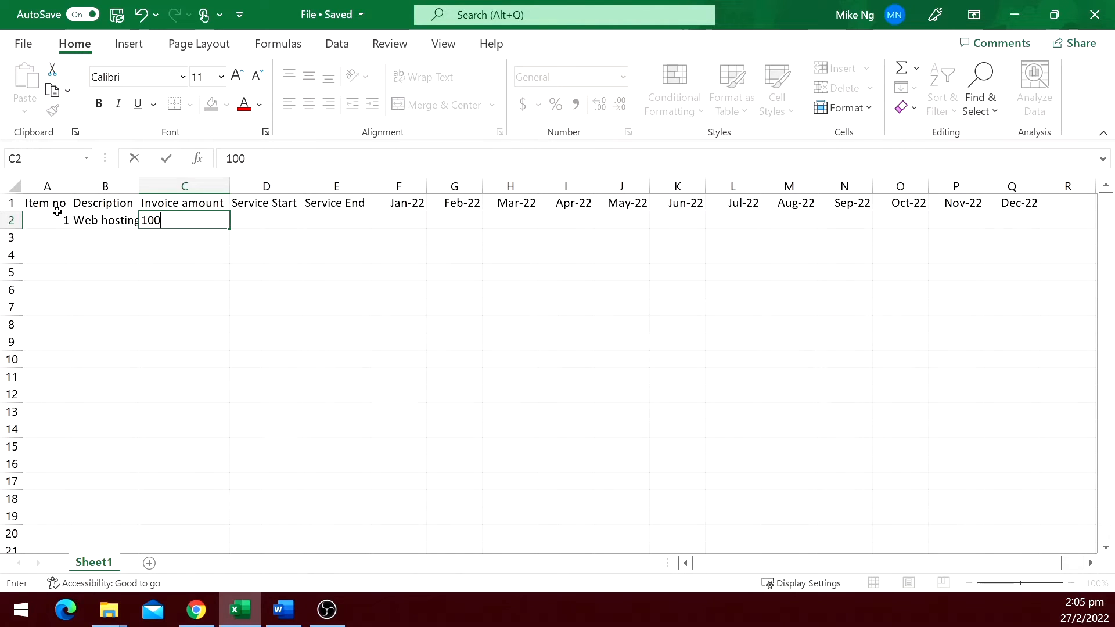
key("Tab")
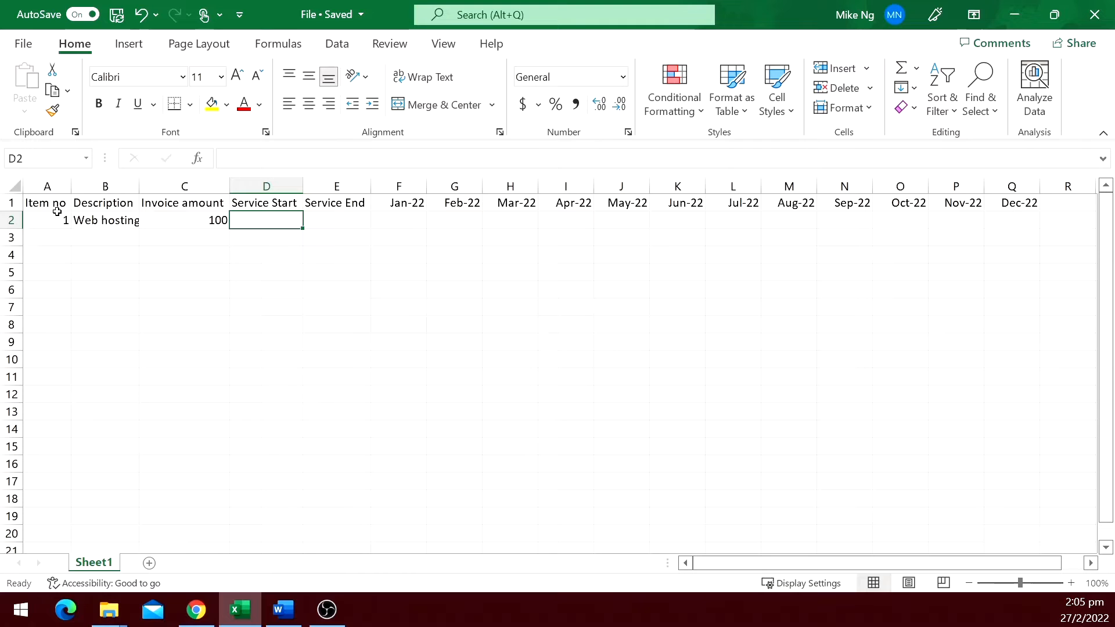
type("Feb")
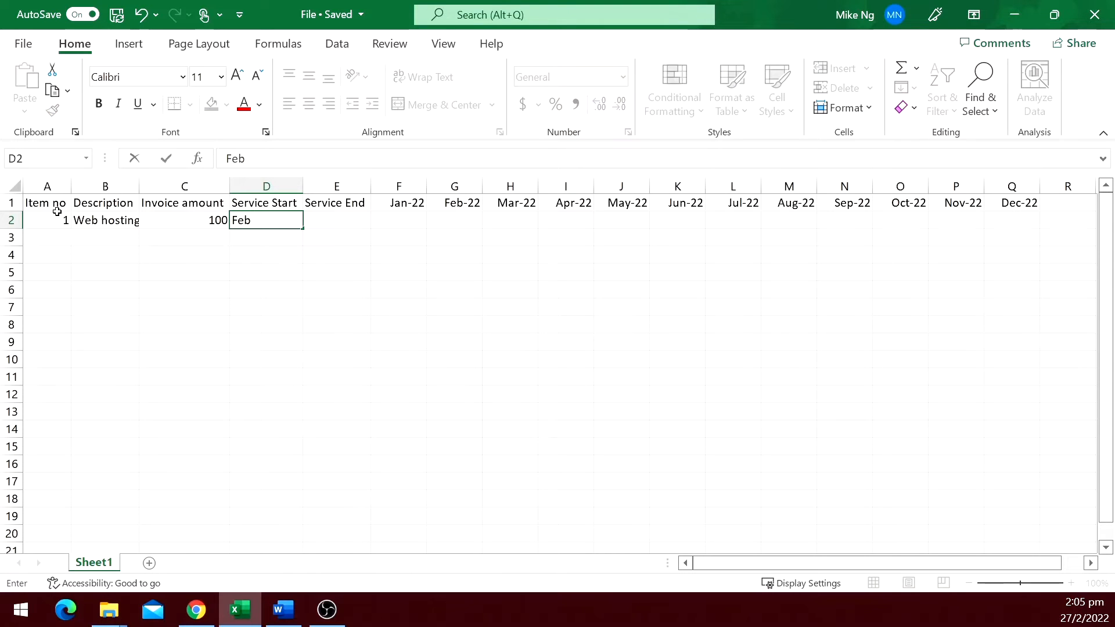
type(" 2022")
key("Tab")
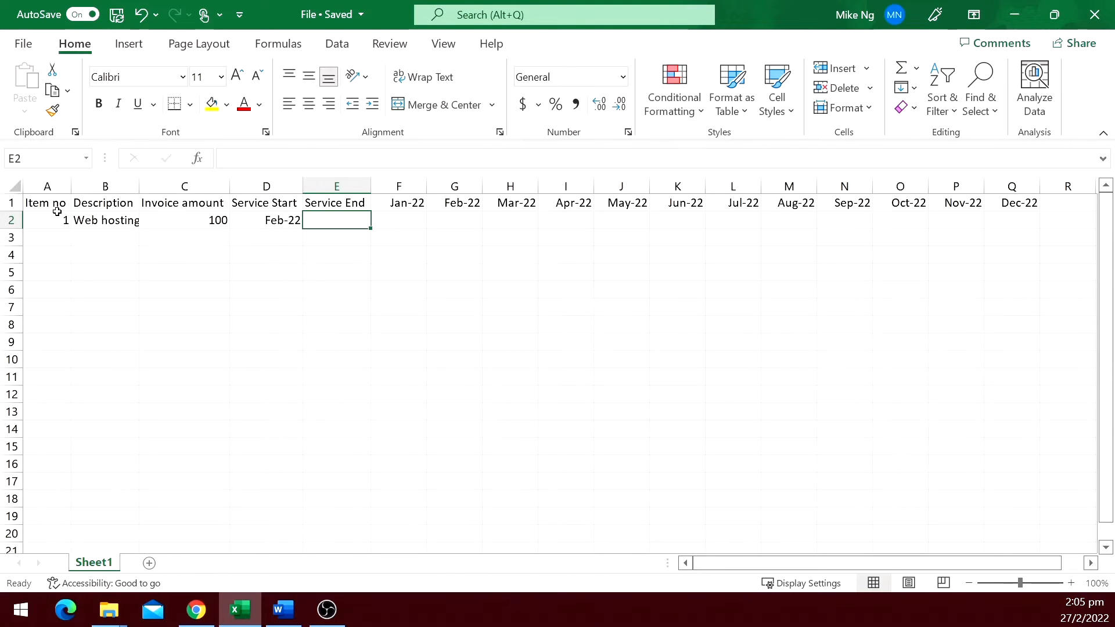
type("May")
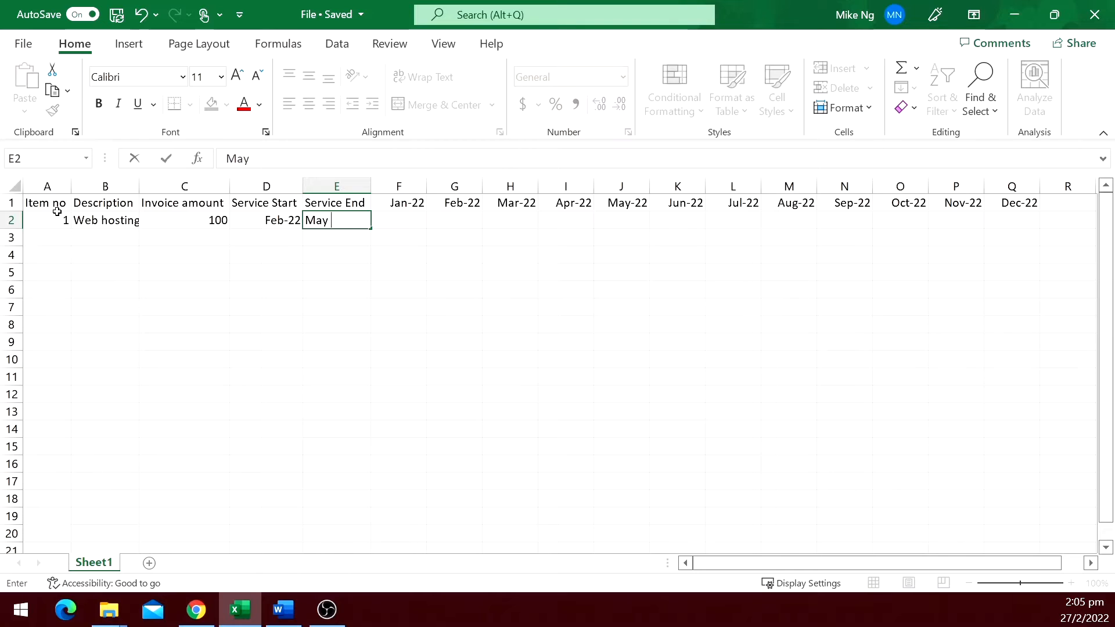
type("2022")
key("Tab")
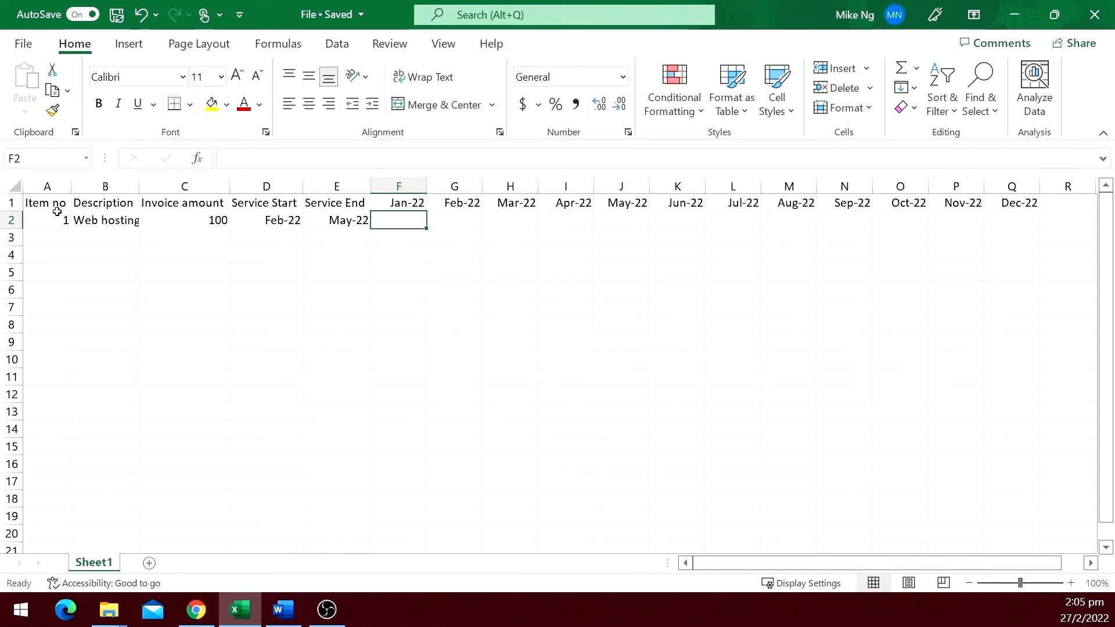
key("Tab")
type("=C2/4")
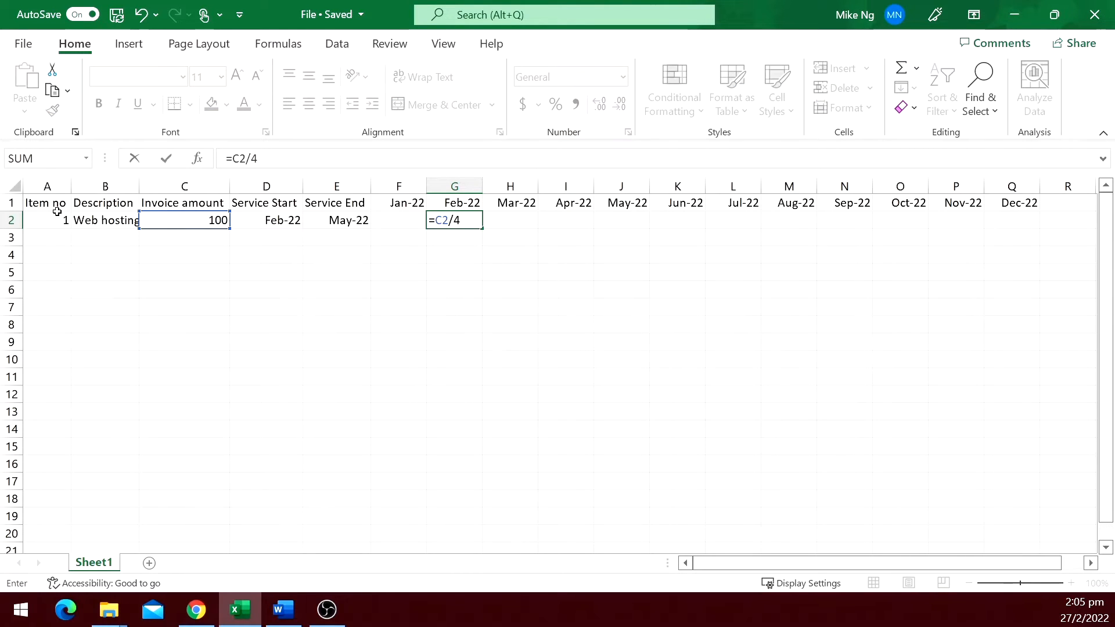
key("Return")
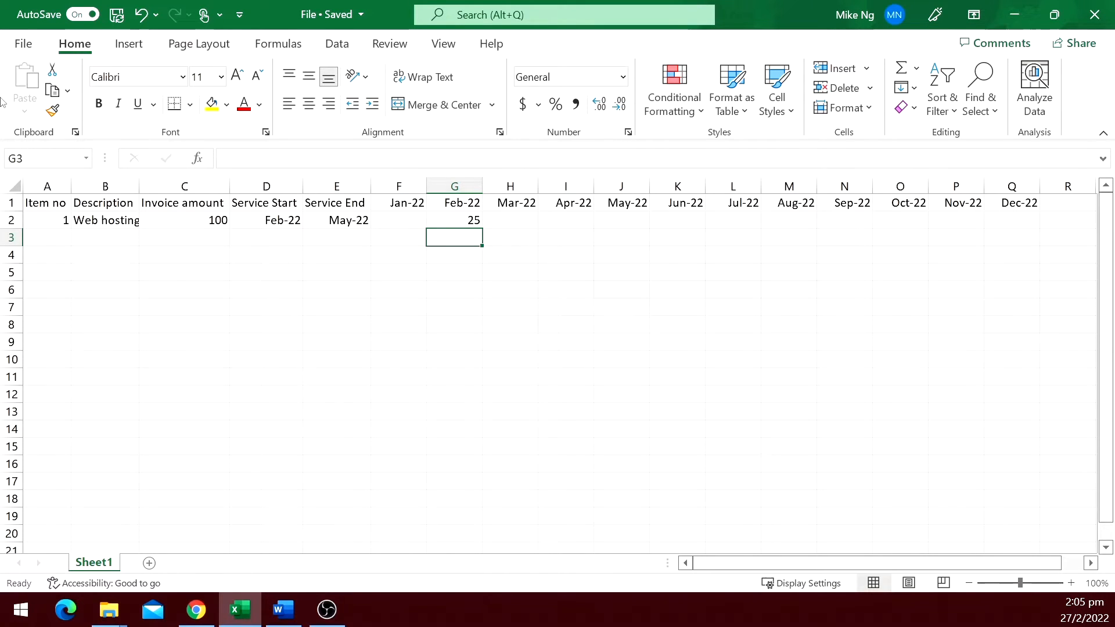
Step: Insert a Length of service column before Jan-22
left_click(399, 187)
key("ctrl+plus")
type("Length of ")
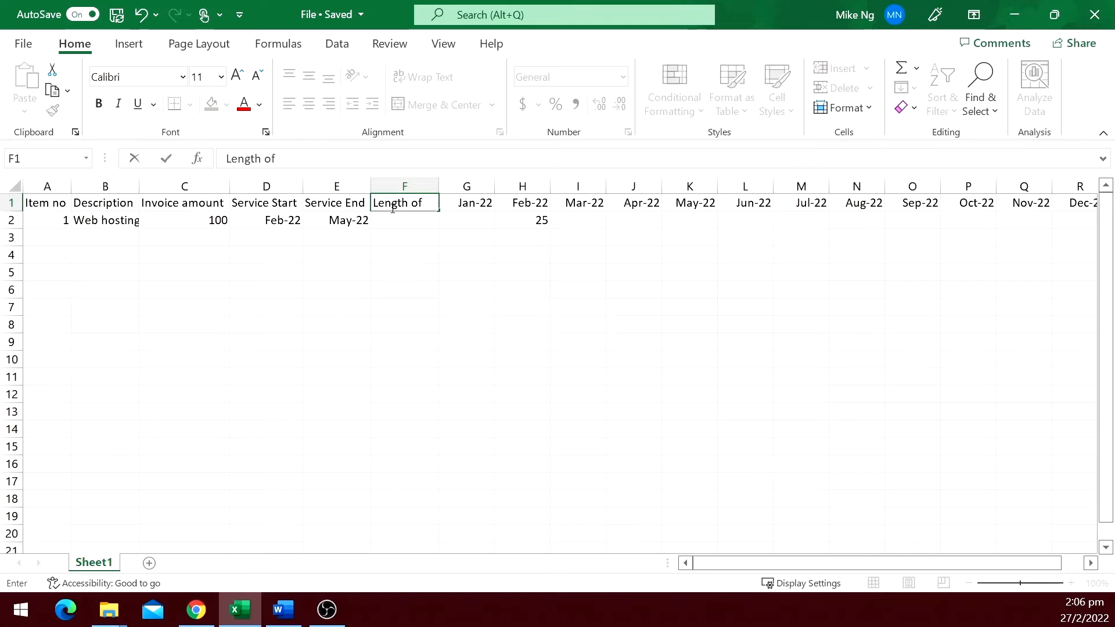
type("service")
key("Return")
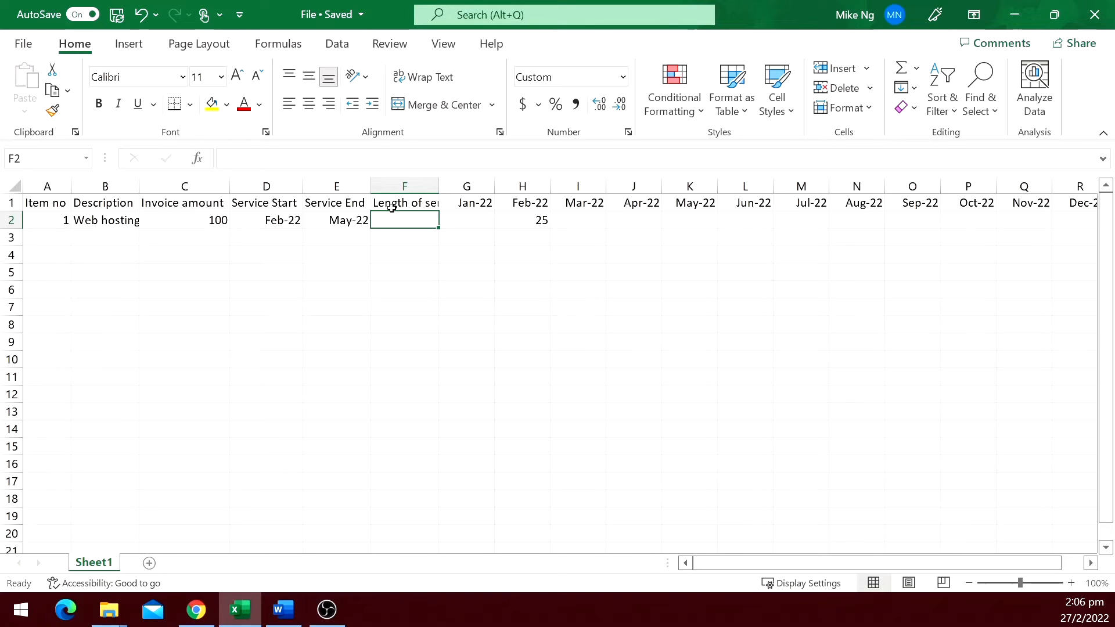
type("=da")
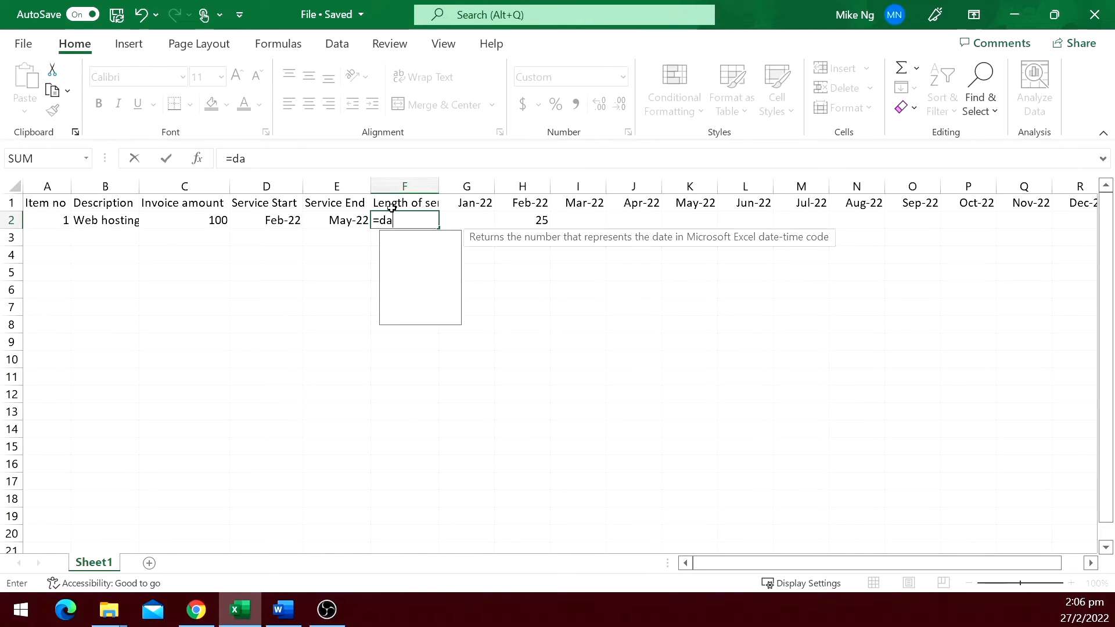
type("ted if")
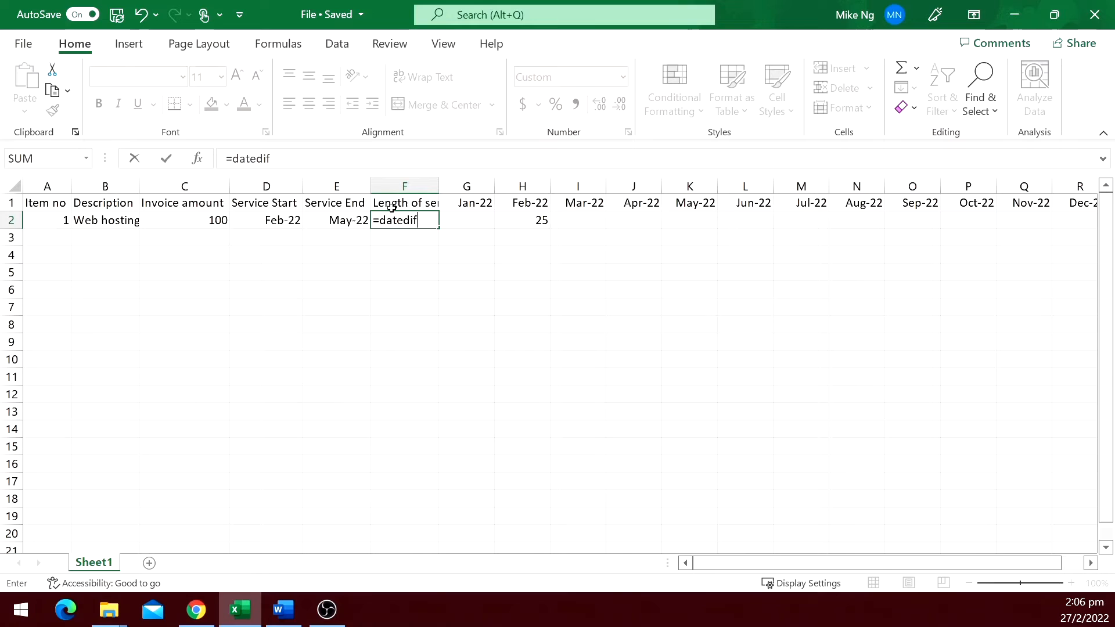
type("(")
Step: Compute the months between Service Start and End in F2 and format it as General to show 4
key("Left")
key("Left")
type(",")
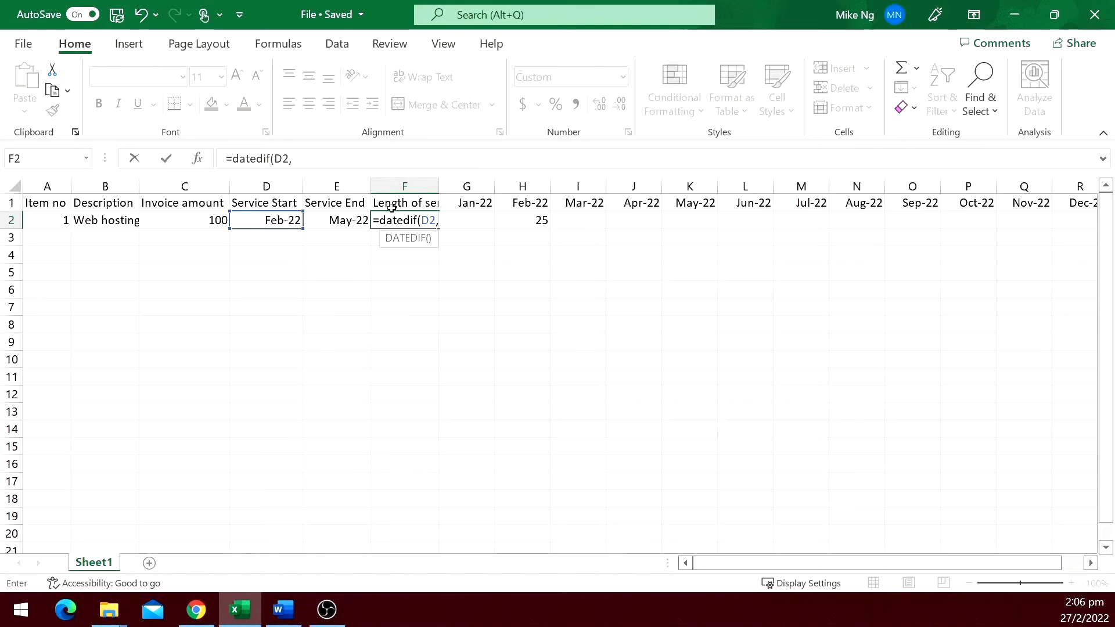
key("Left")
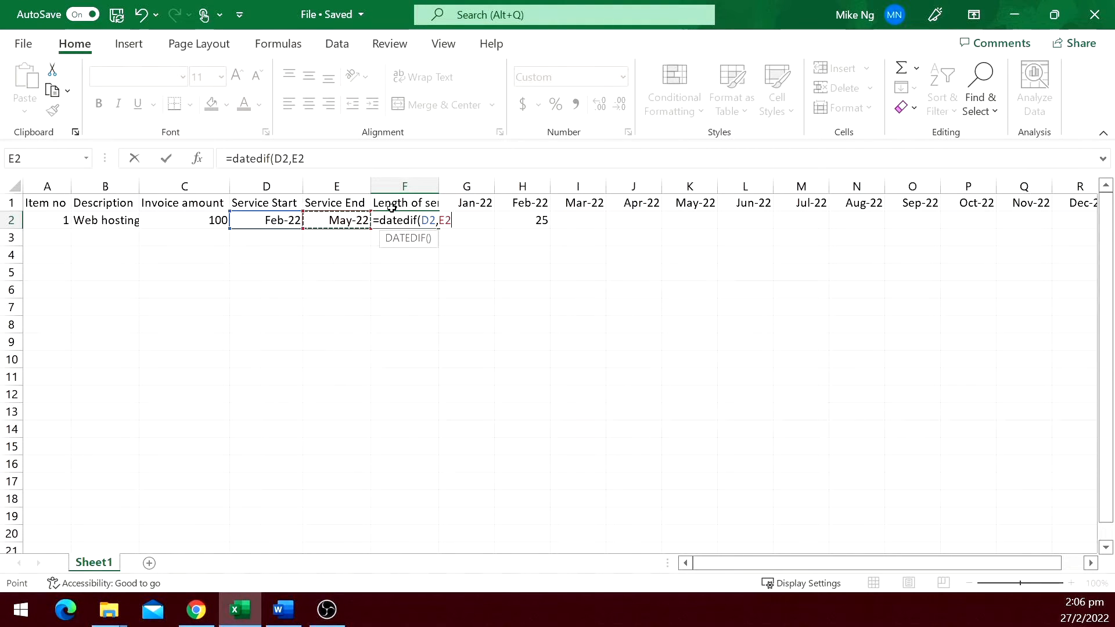
type(",\"M\")")
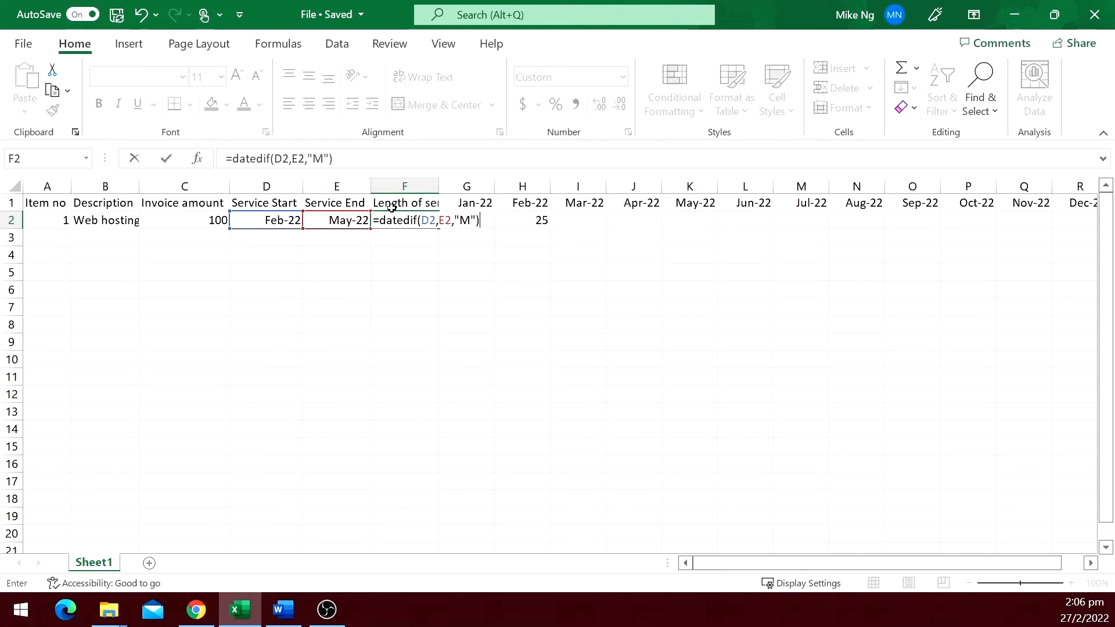
type("+1")
key("Tab")
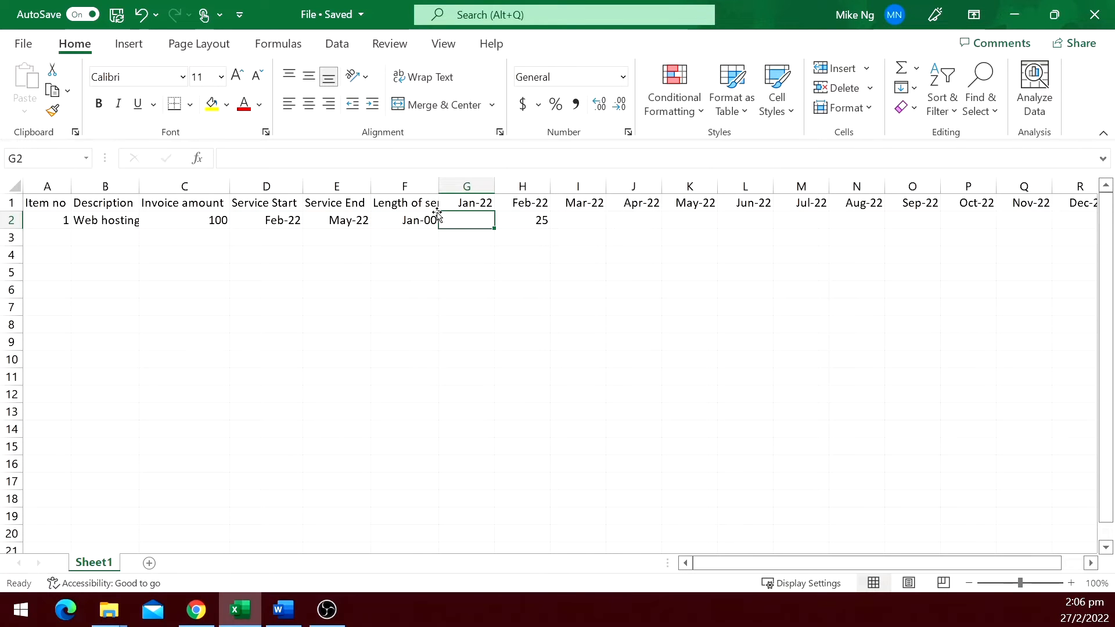
left_click(418, 221)
left_click(557, 76)
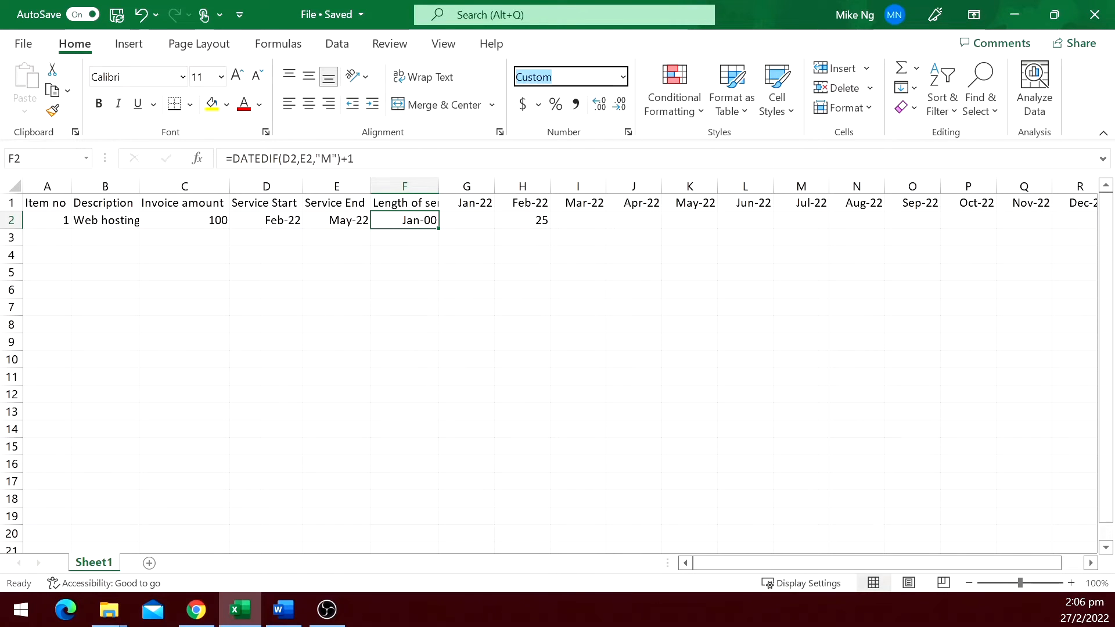
type("General")
key("Return")
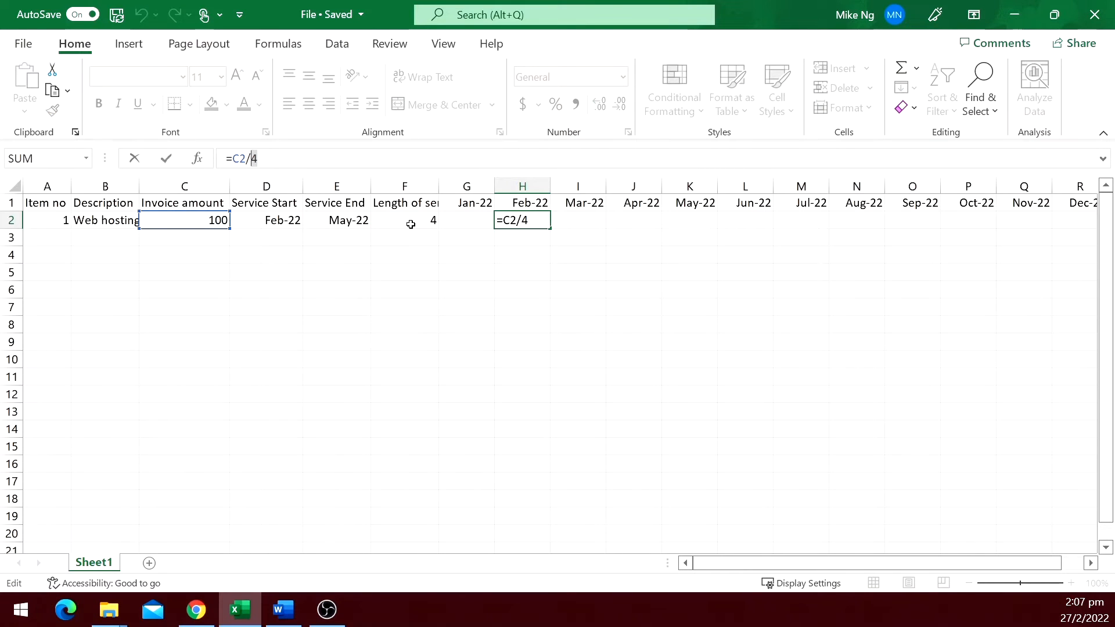
Step: Change the Feb-22 formula to =$C2/$F2 with locked column references
left_click(410, 221)
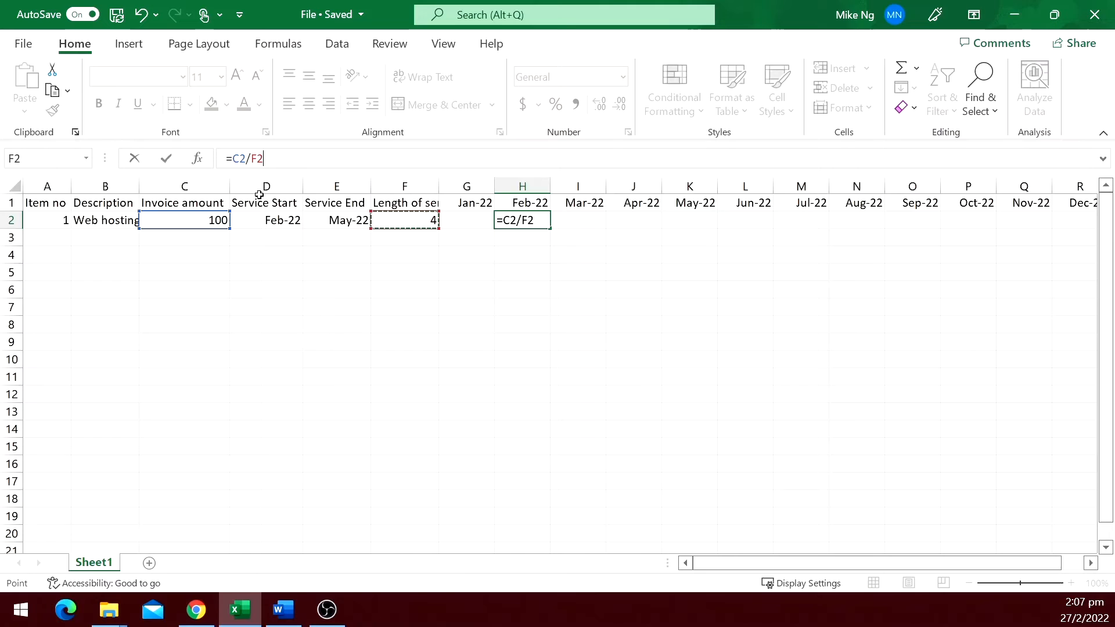
left_click(233, 158)
type("$C2/")
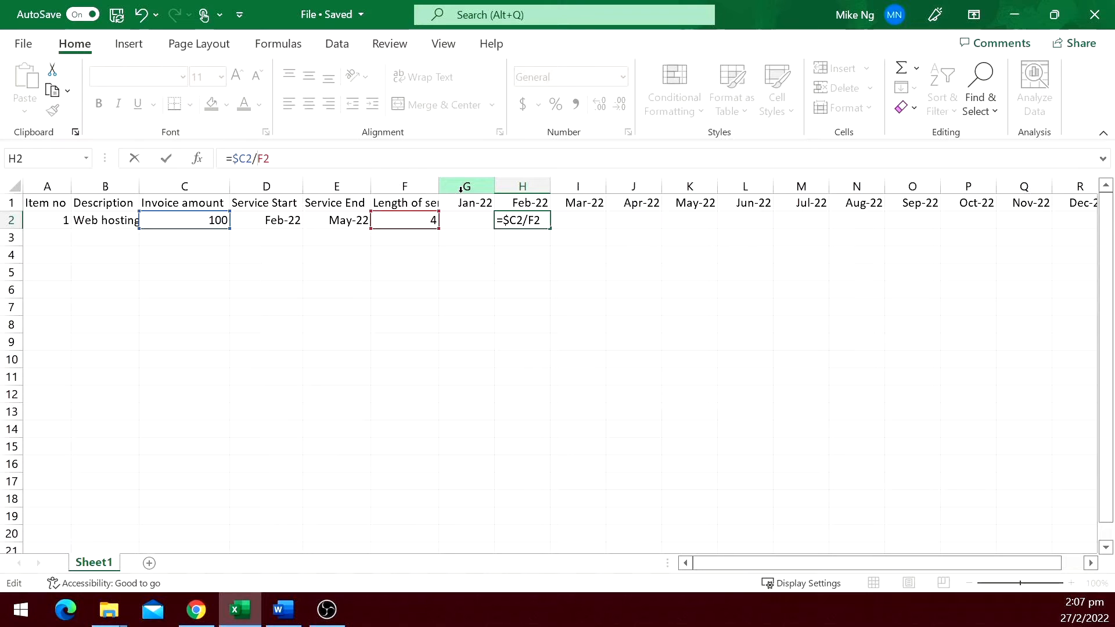
type("$")
key("ctrl+Return")
Step: Copy the formula into every month from Jan-22 to Dec-22, each showing 25
key("ctrl+c")
key("shift+Left")
key("shift+Right")
key("shift+Right")
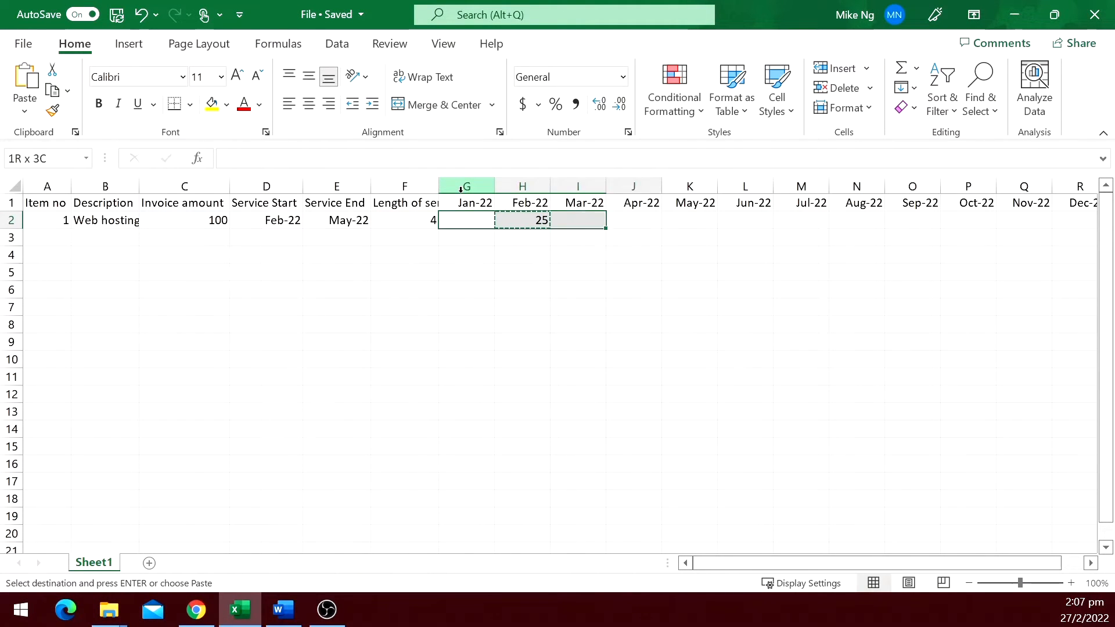
key("ctrl+shift+Right")
key("Return")
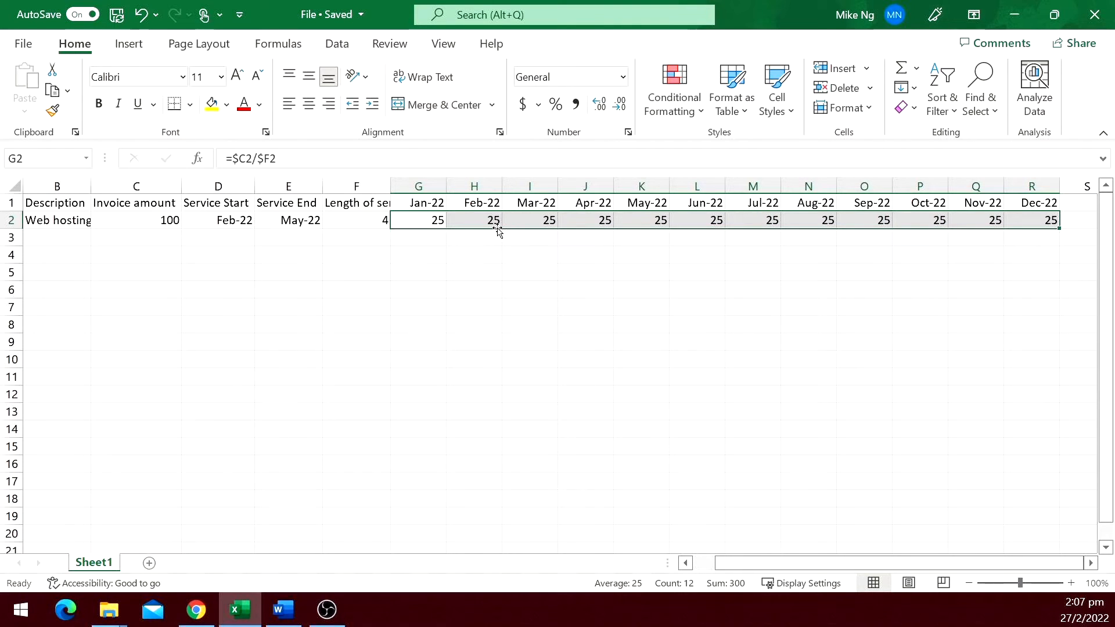
left_click_drag(493, 221, 653, 223)
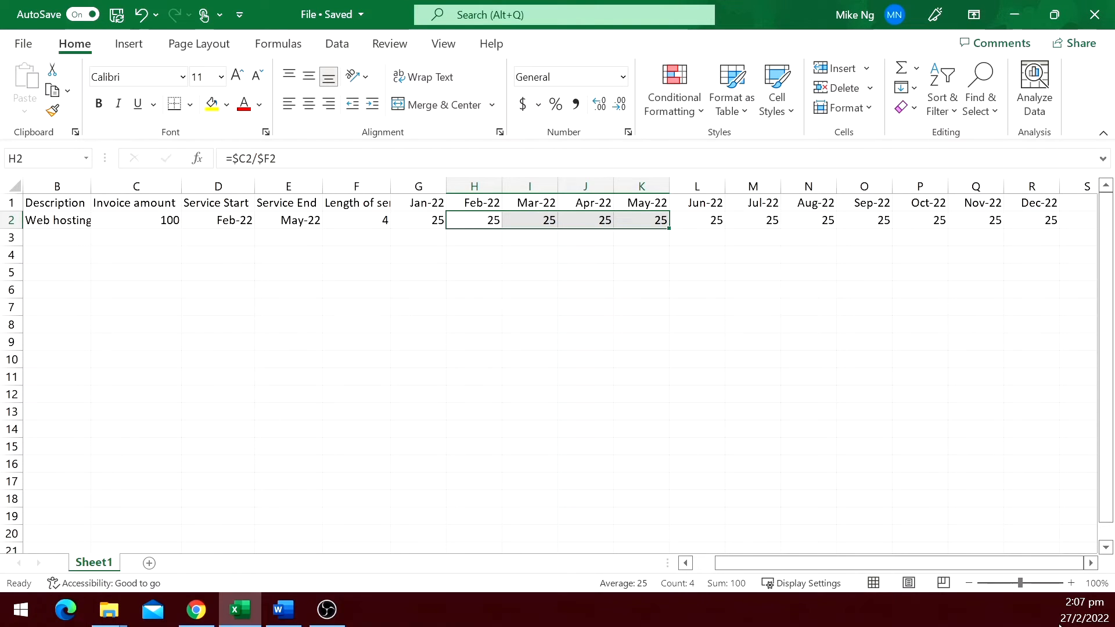
left_click(1071, 610)
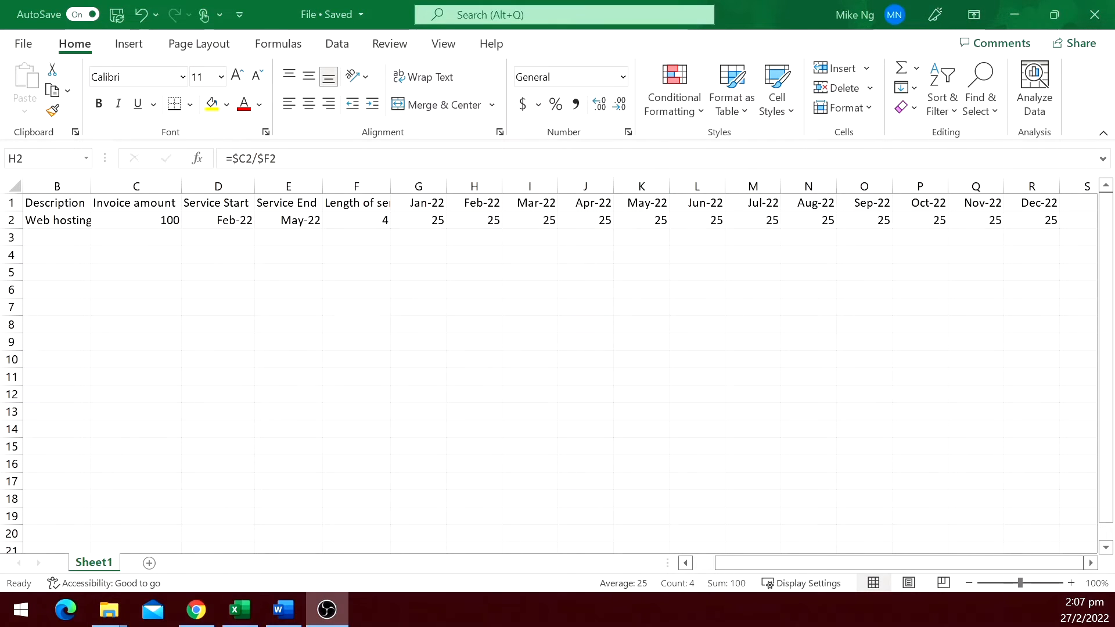
left_click(426, 221)
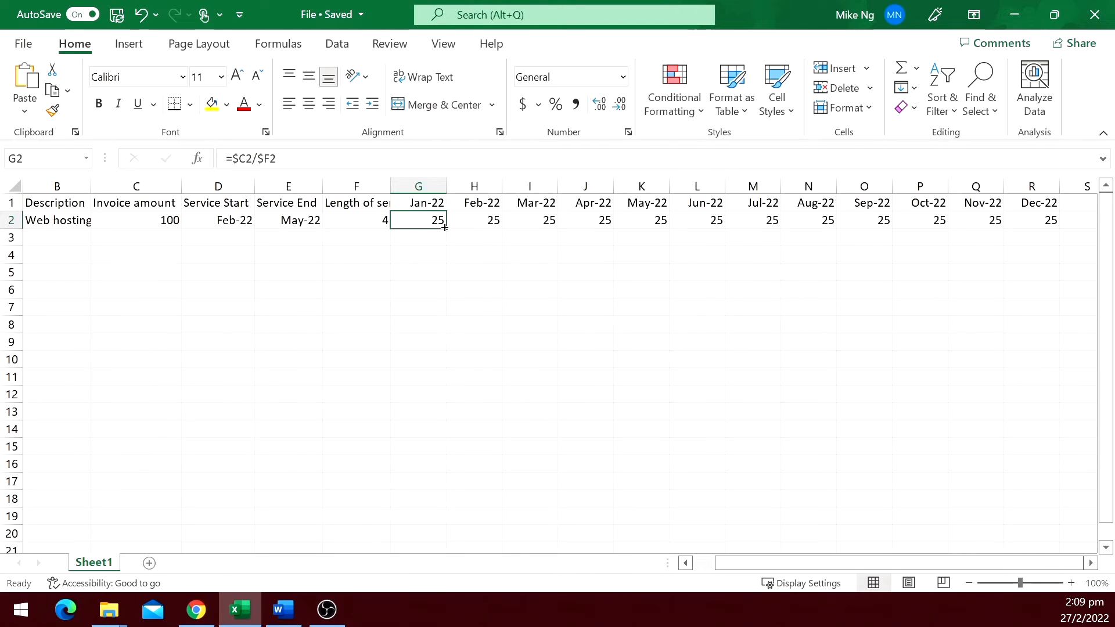
key("alt+Tab")
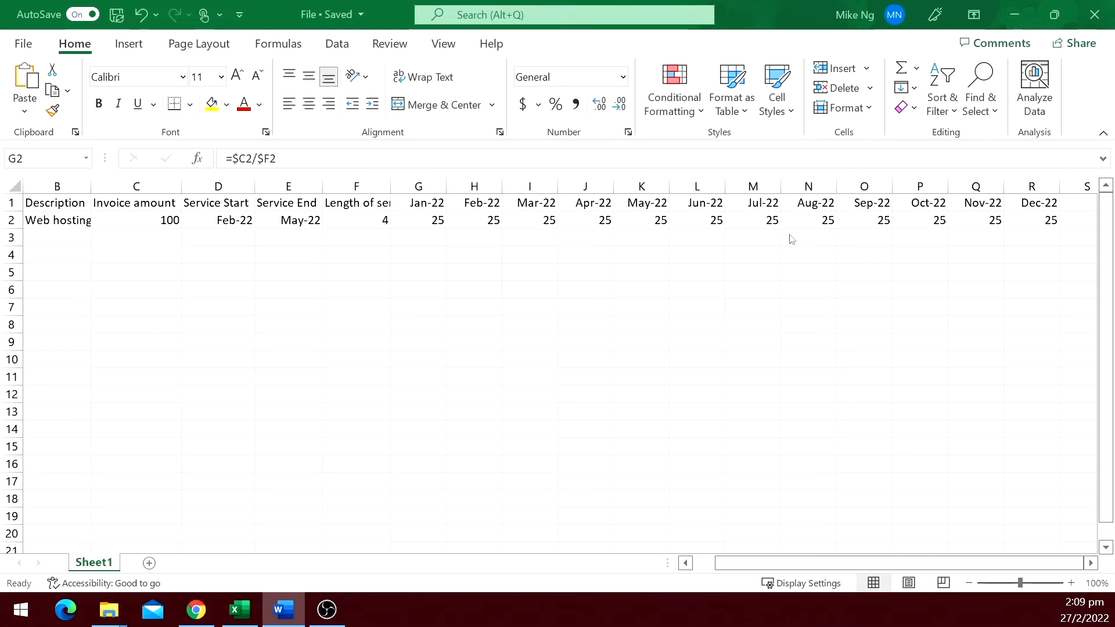
left_click(432, 223)
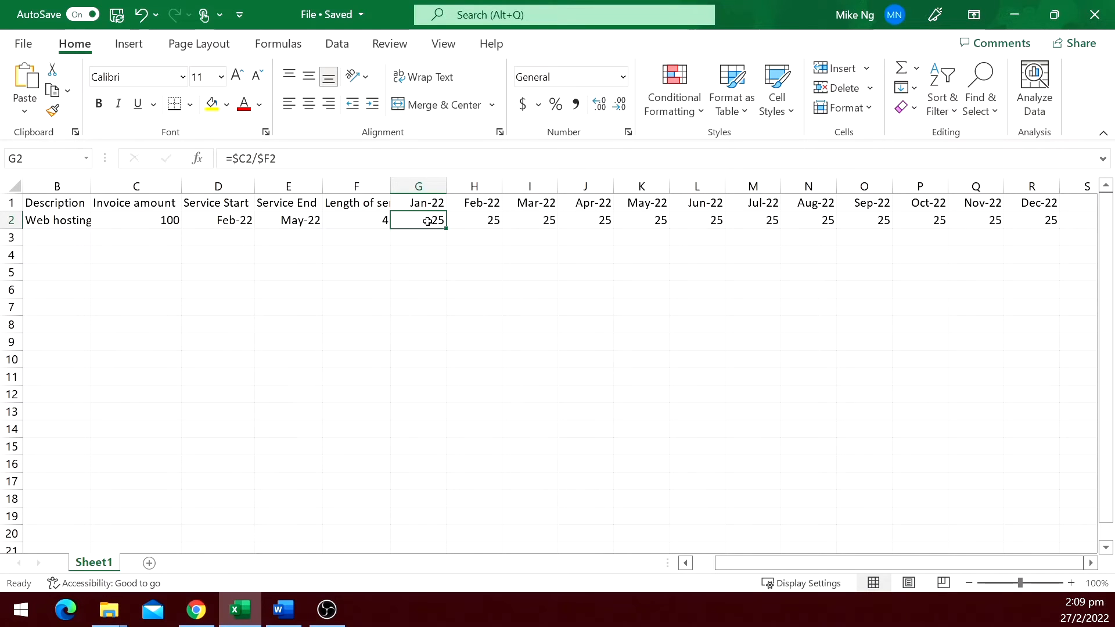
double_click(426, 221)
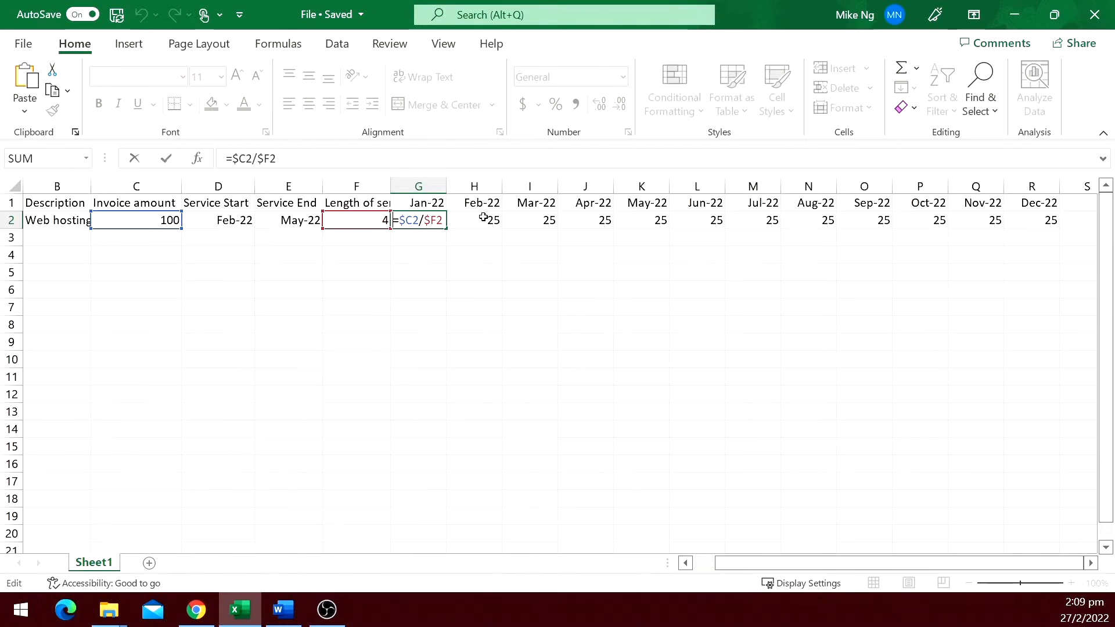
type("if(")
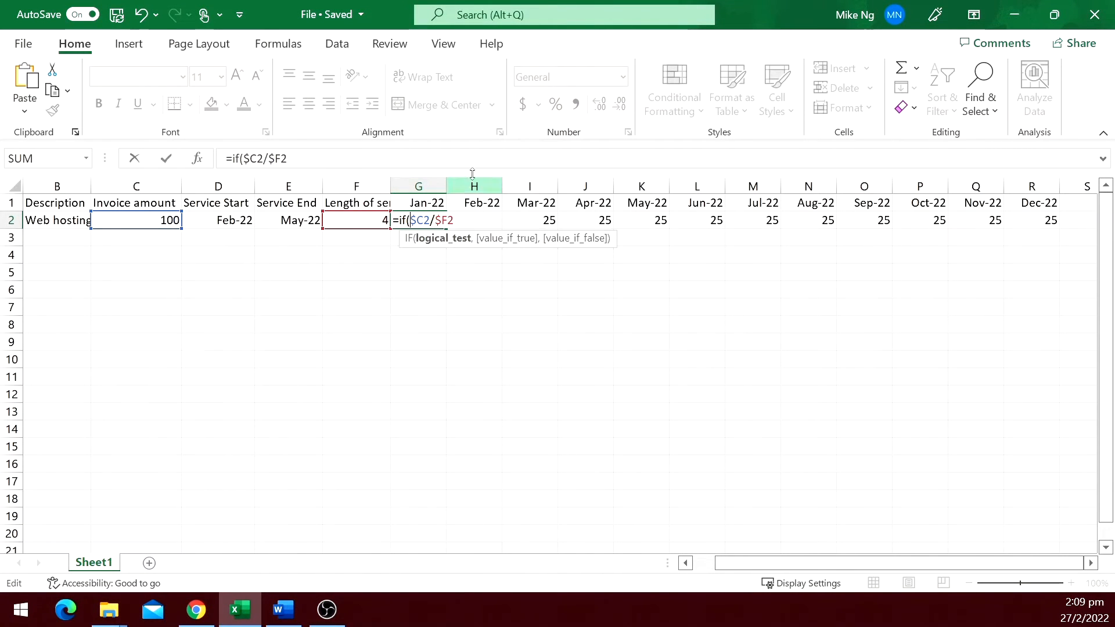
Step: Enter =IF(G$1>=$D2,$C2/$F2,0) in the Jan-22 cell so months before service start show 0
left_click(412, 205)
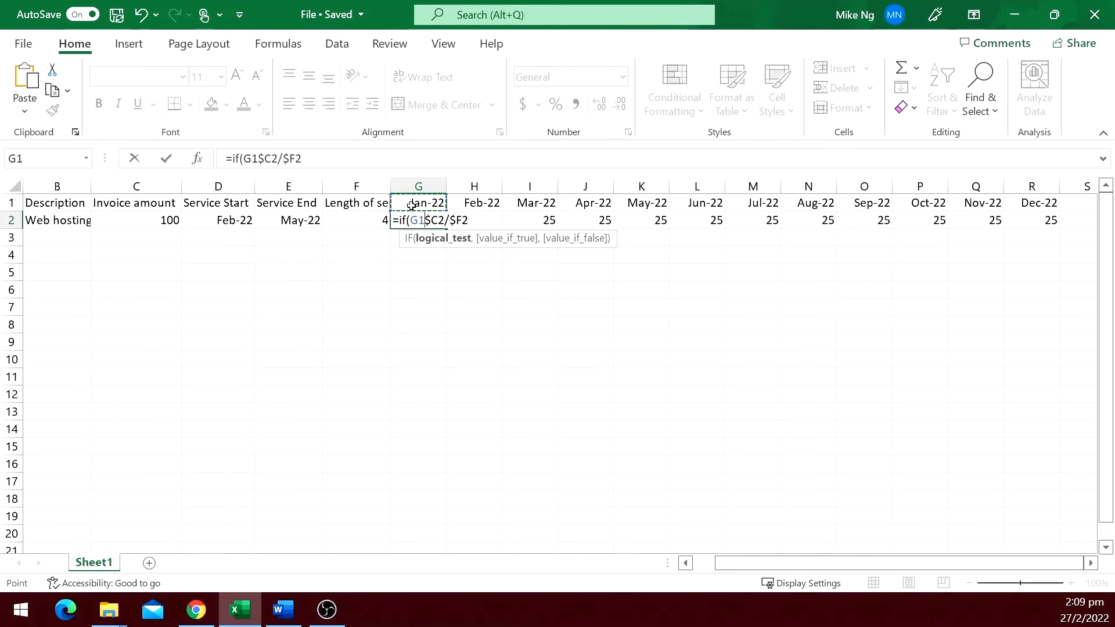
type(">=")
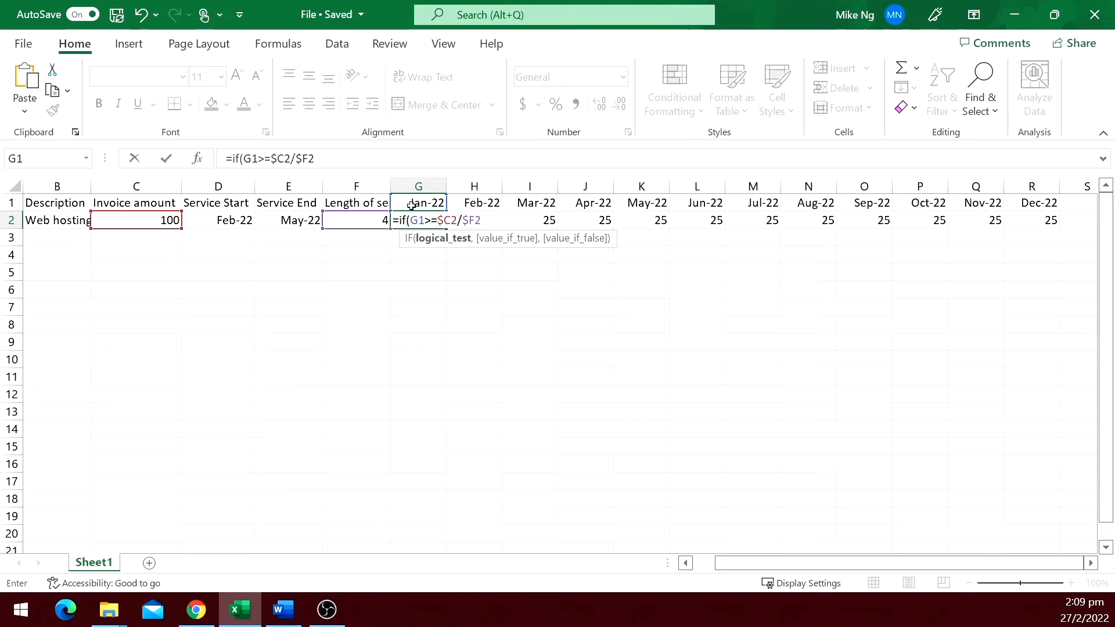
left_click(237, 223)
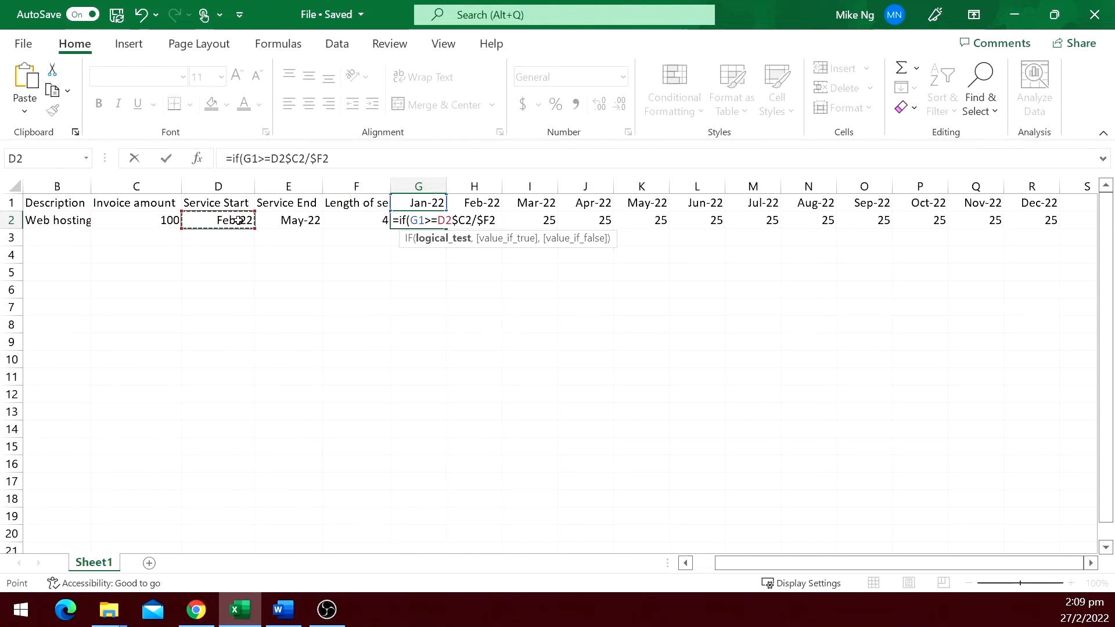
type(",")
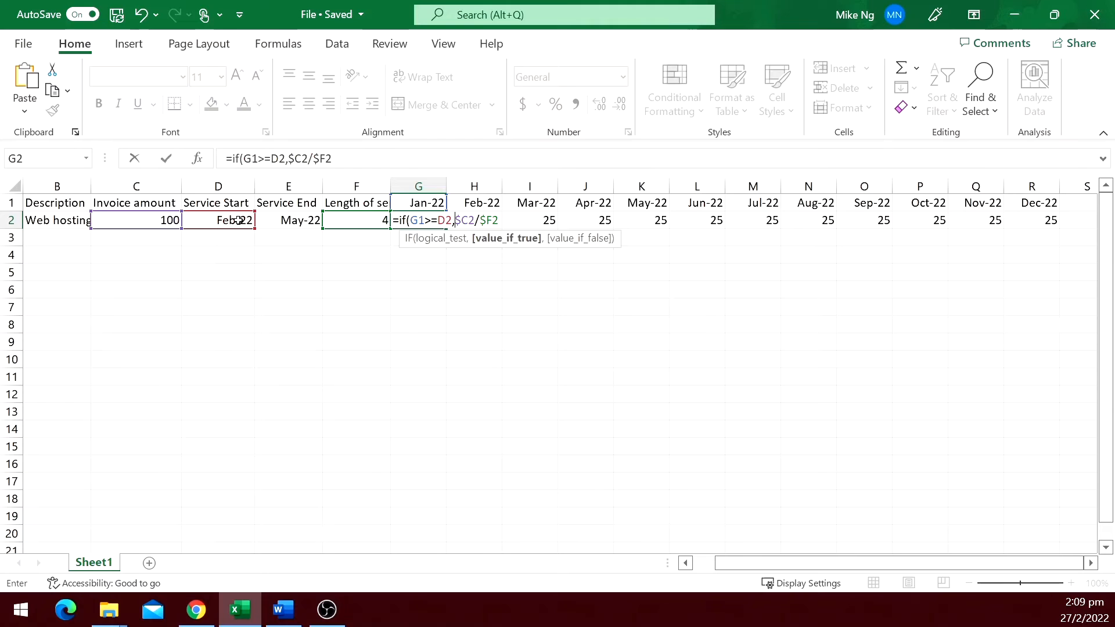
left_click(370, 158)
type(",")
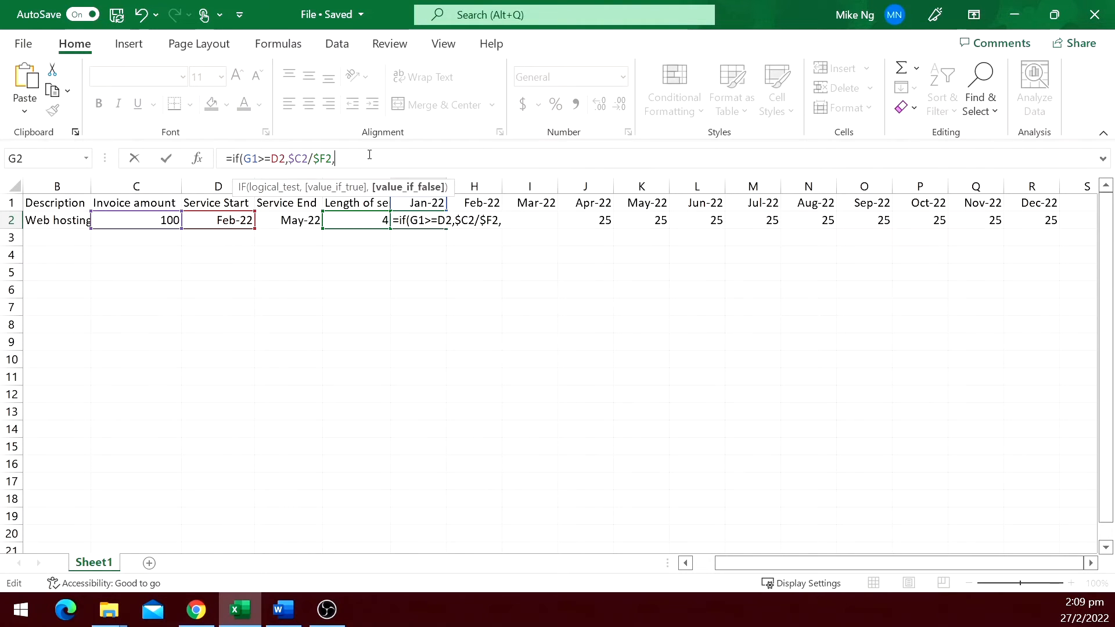
type("0)")
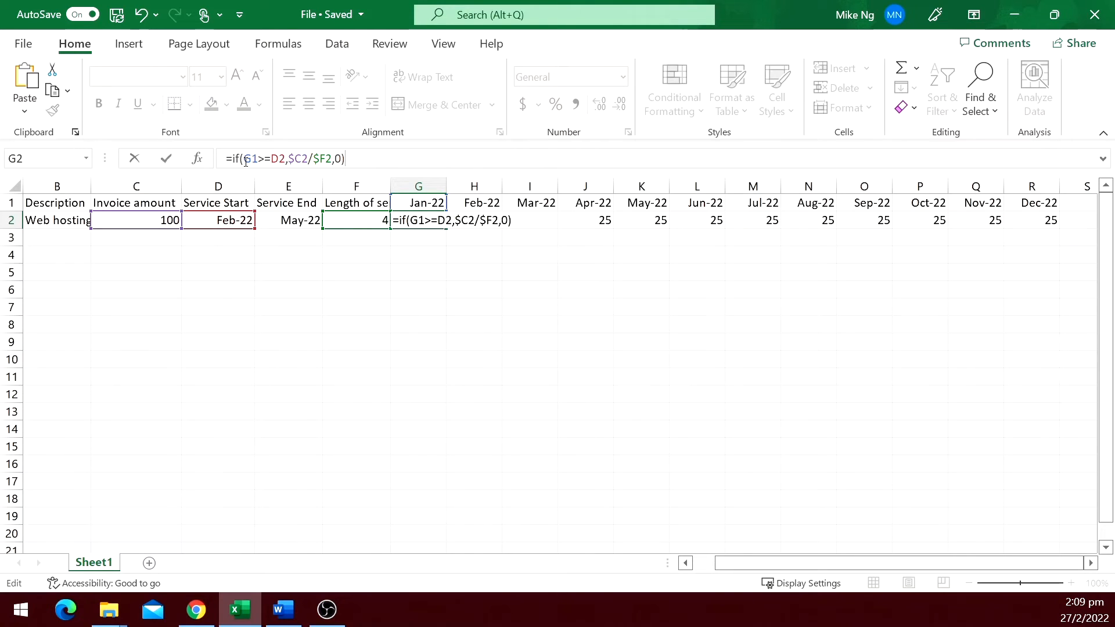
left_click(250, 159)
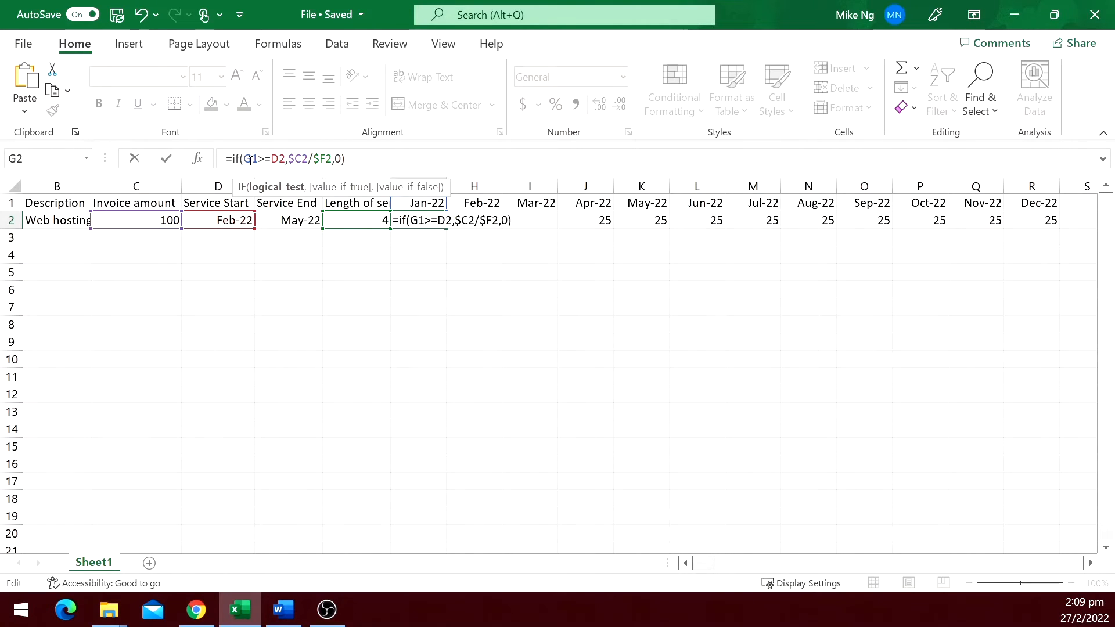
type("$")
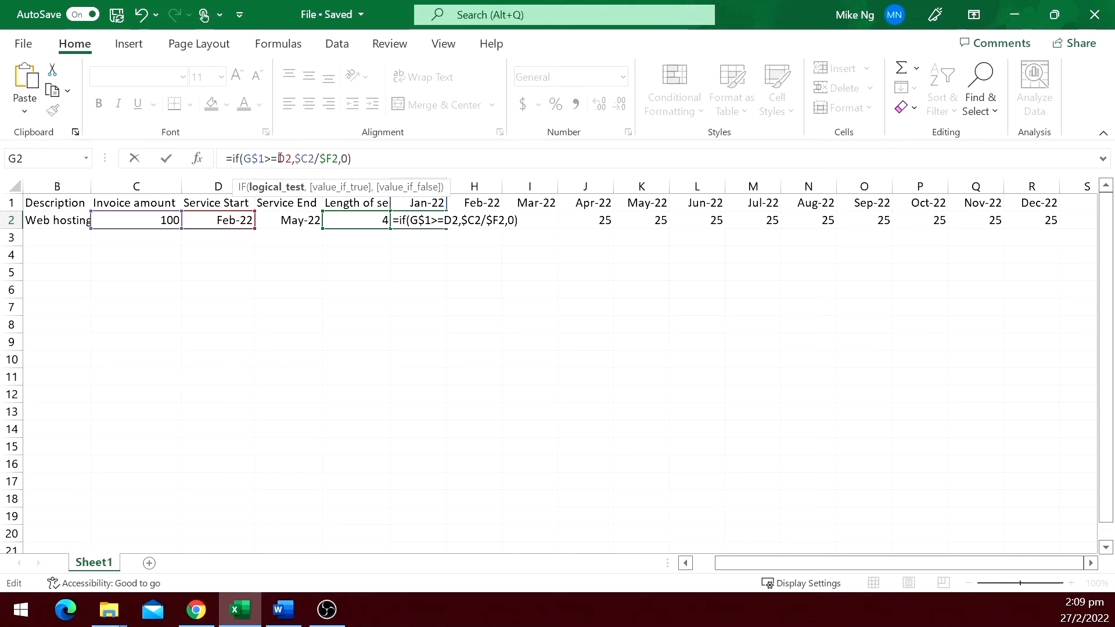
left_click(279, 159)
type("$")
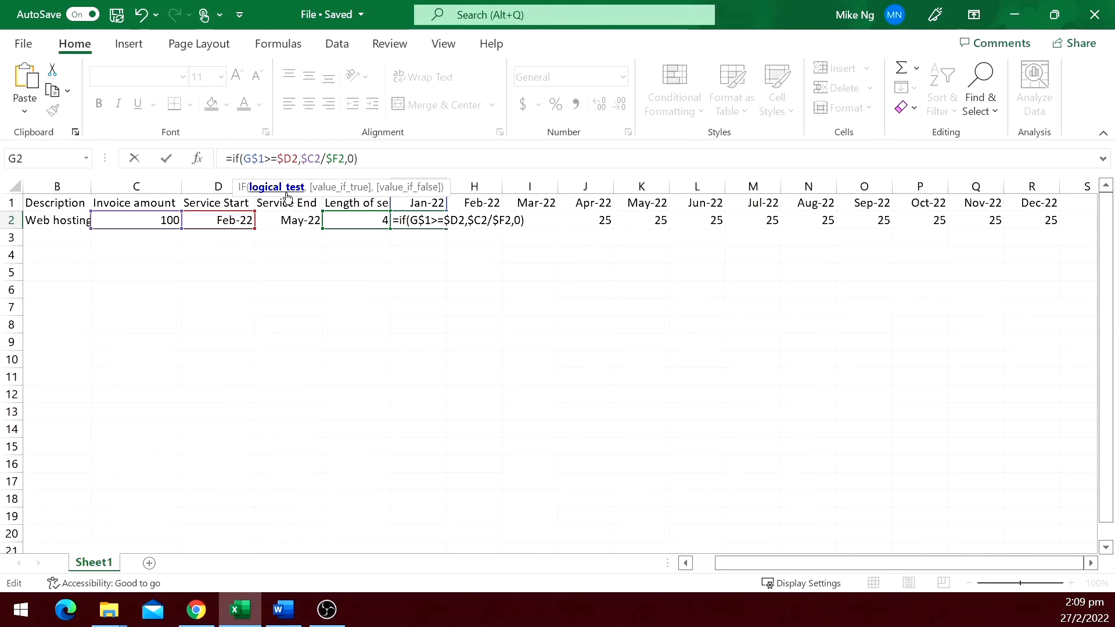
key("Tab")
key("Right")
key("Right")
key("Right")
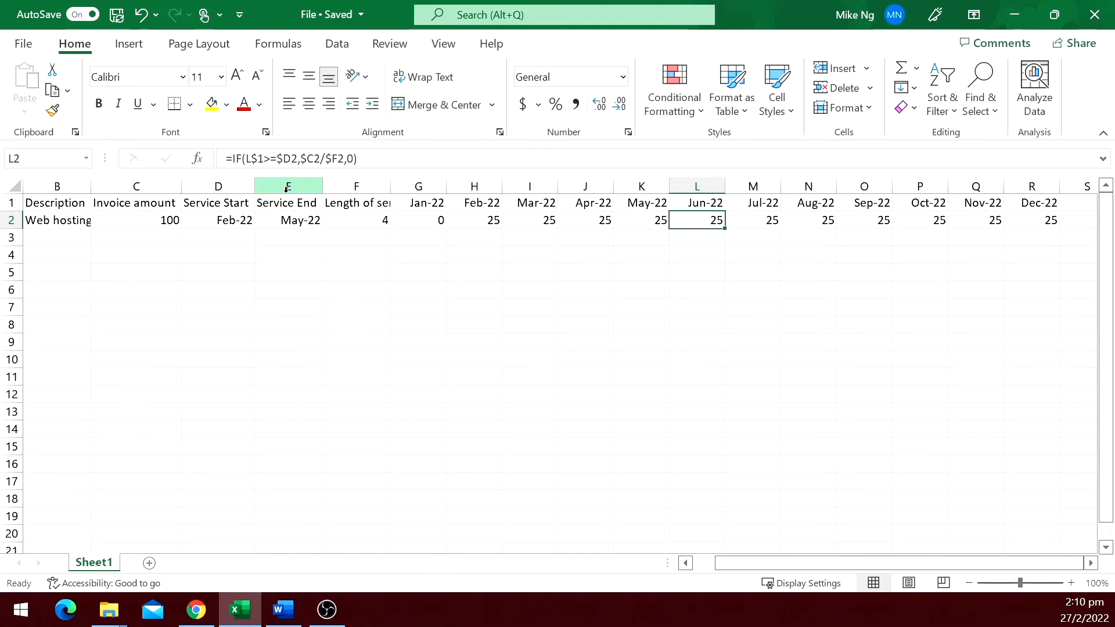
Step: Wrap the Jun-22 condition in AND with L$1<=$E2 so months after service end show 0
key("F2")
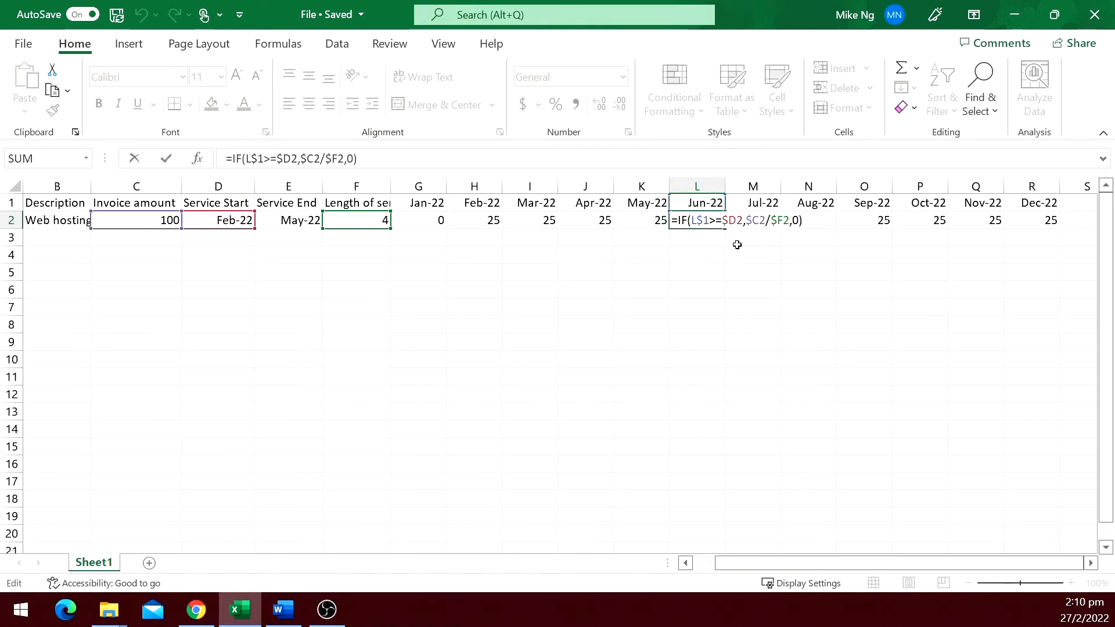
left_click(692, 219)
type("and(")
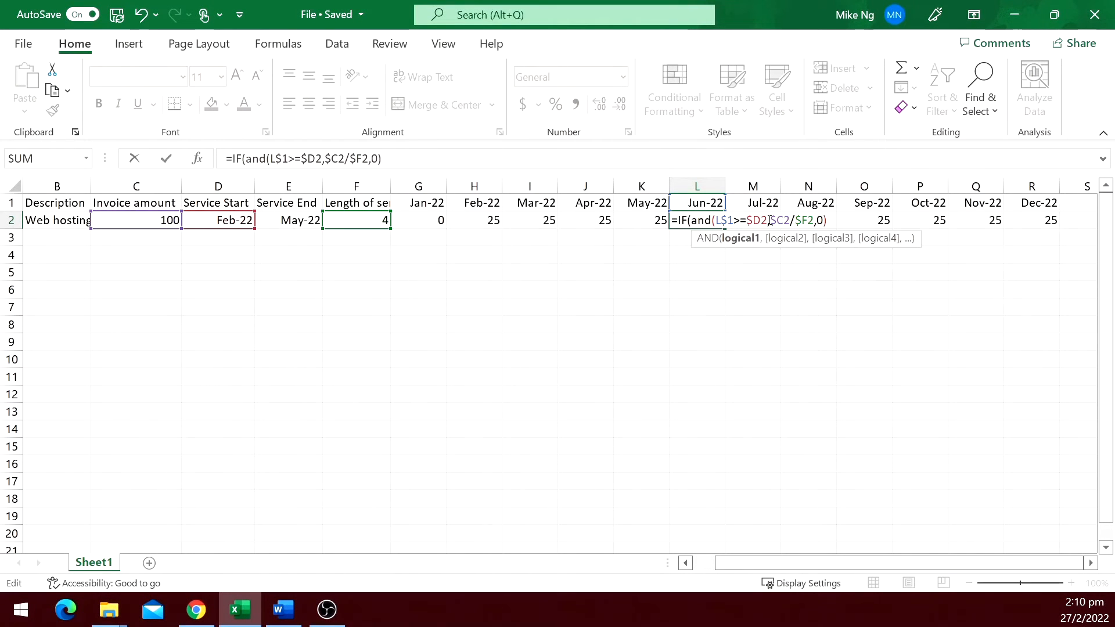
type(",")
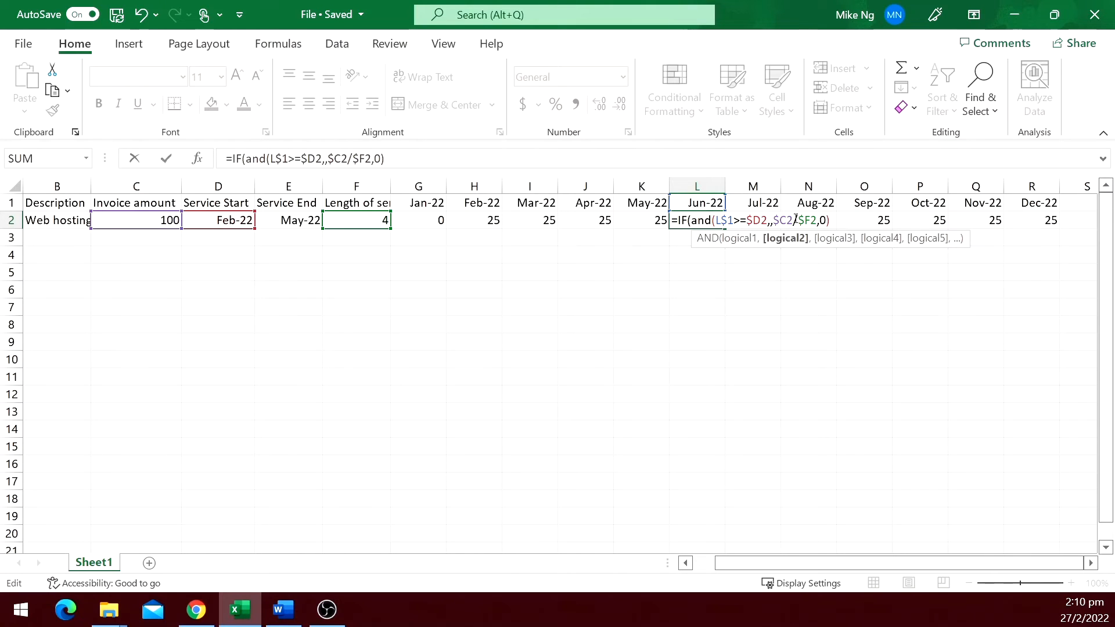
left_click(695, 202)
type("<=")
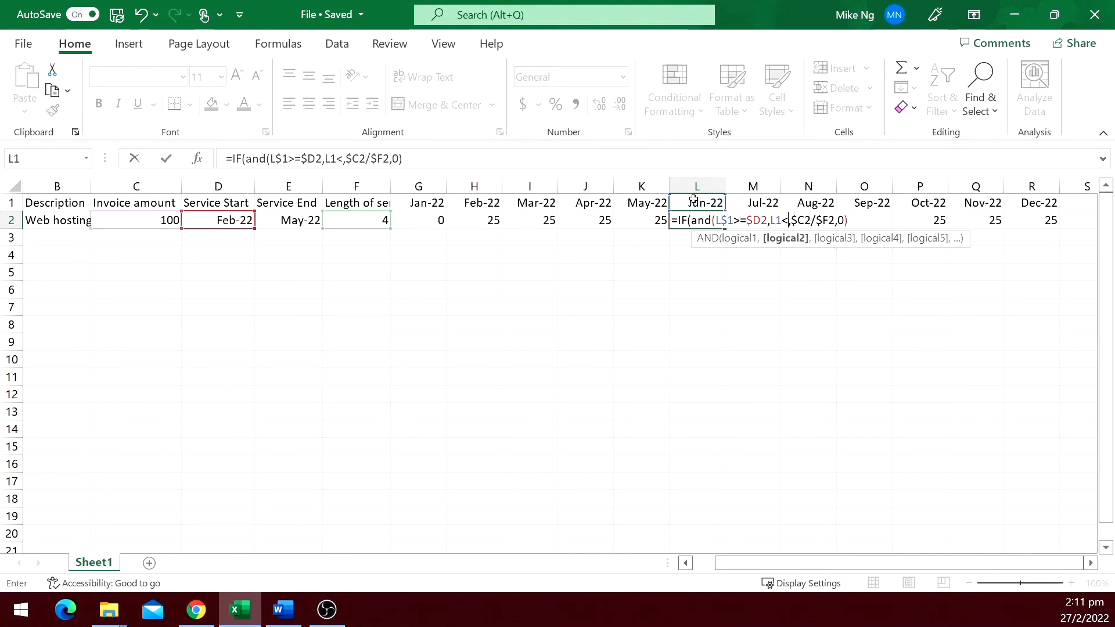
left_click(314, 221)
type("=E2")
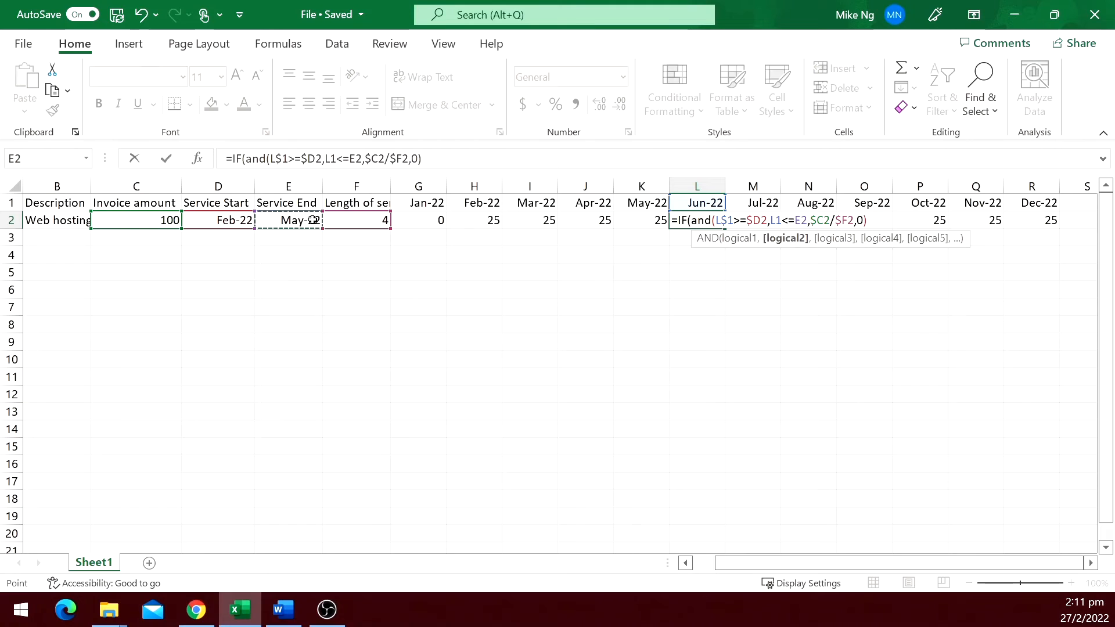
type(")")
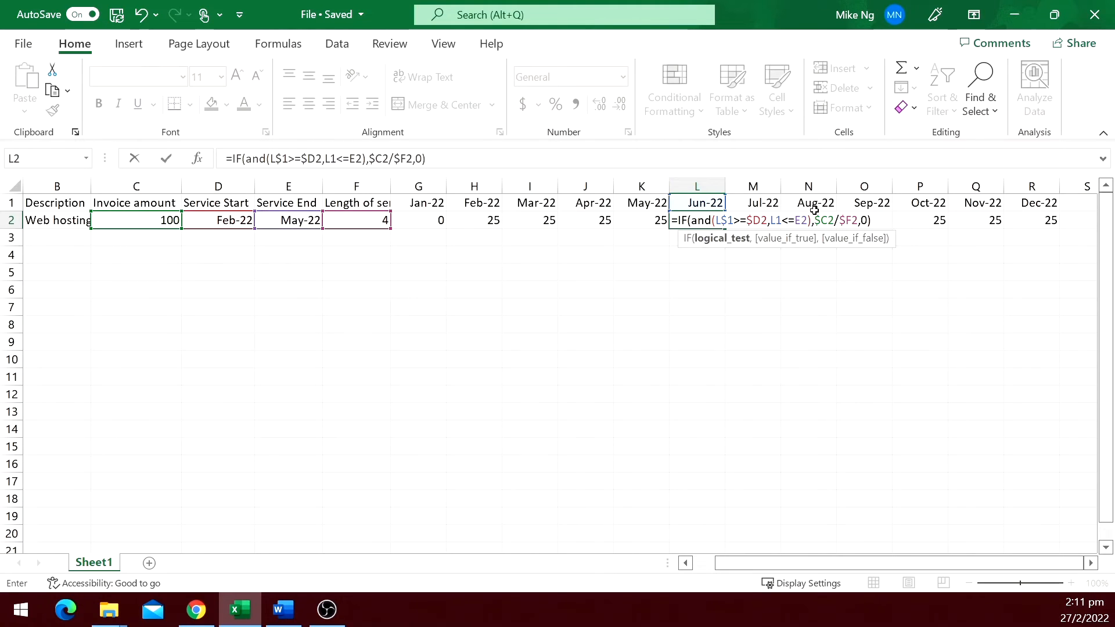
left_click(774, 219)
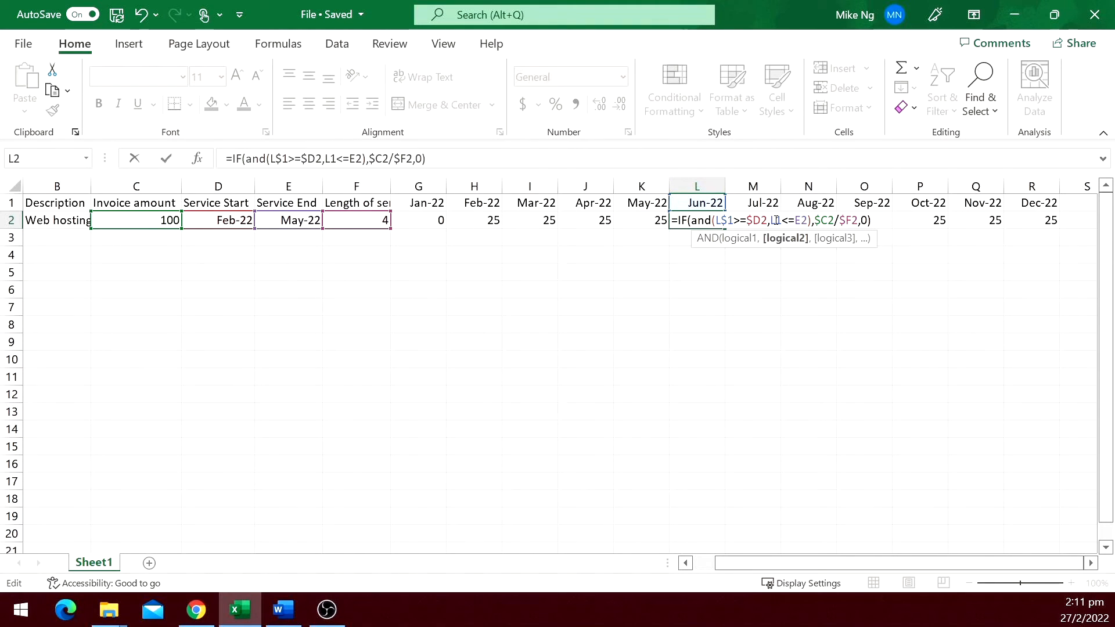
type("$")
key("Right")
key("Right")
key("Right")
type("$")
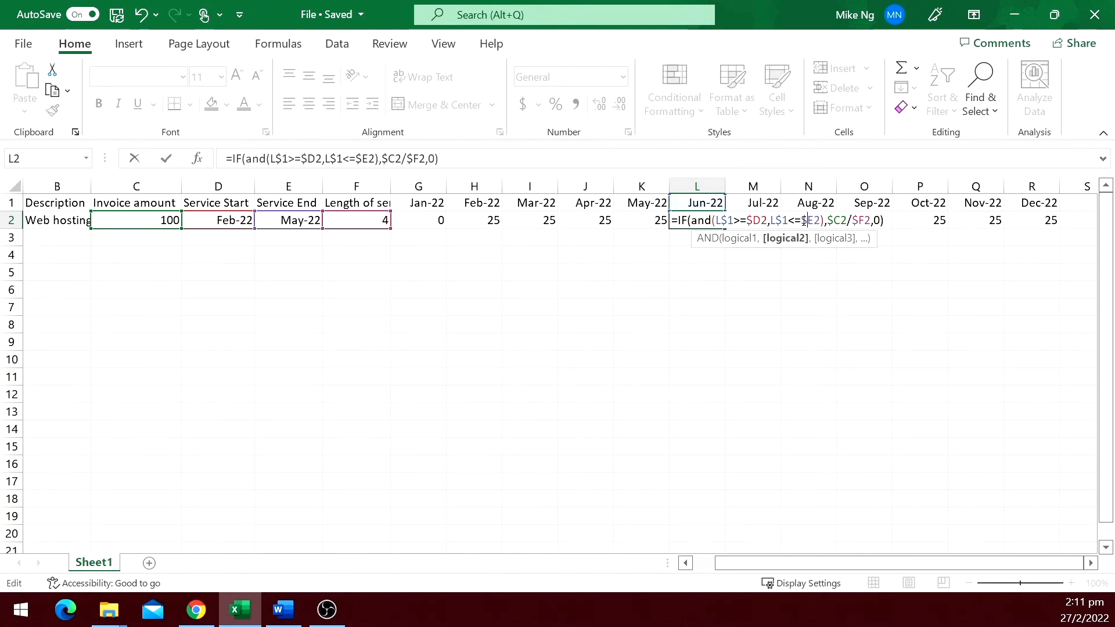
key("Return")
Step: Paste the AND formula across Jan-22 to Dec-22 and check Feb–May total 100
key("ctrl+c")
left_click_drag(696, 220, 418, 220)
key("Return")
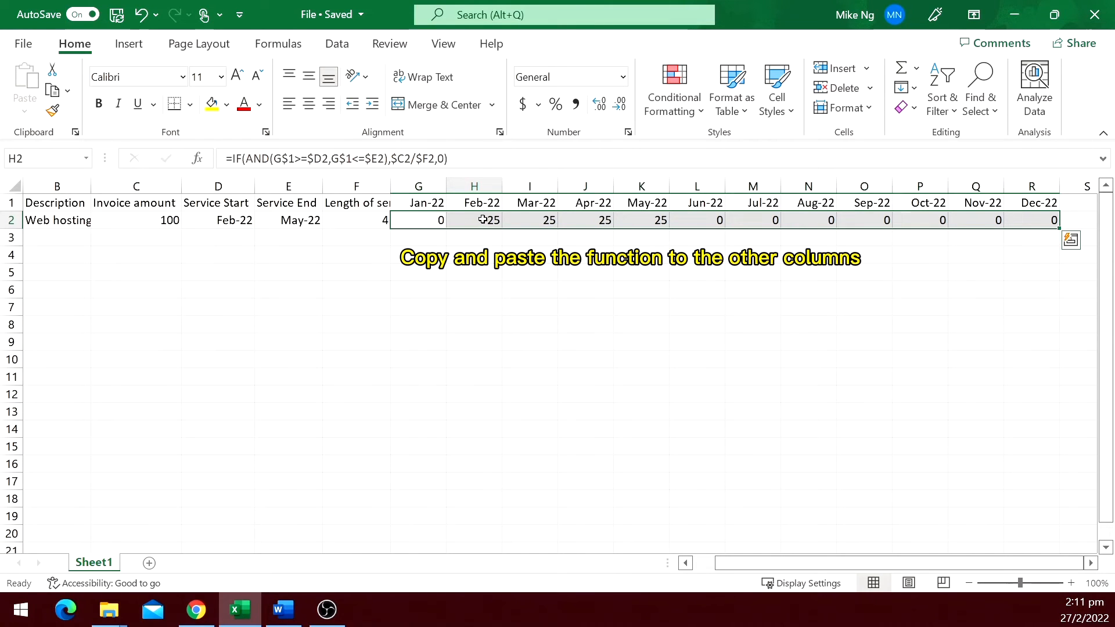
left_click_drag(487, 222, 651, 222)
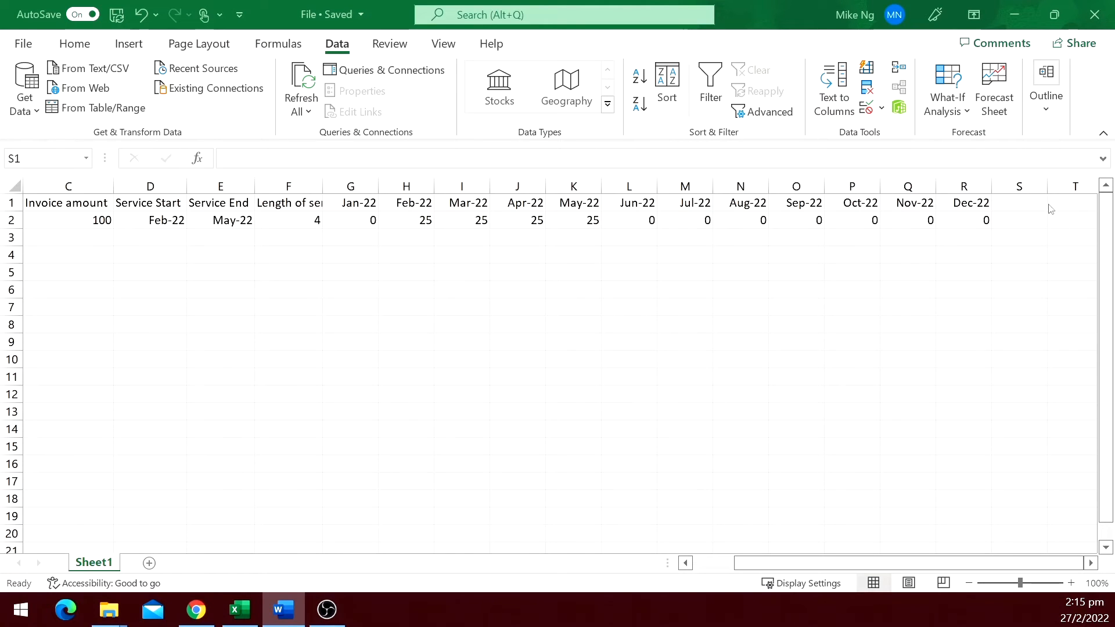
Step: Start the 'Balance as at Feb 2022' heading in the cell after Dec-22
left_click(1022, 206)
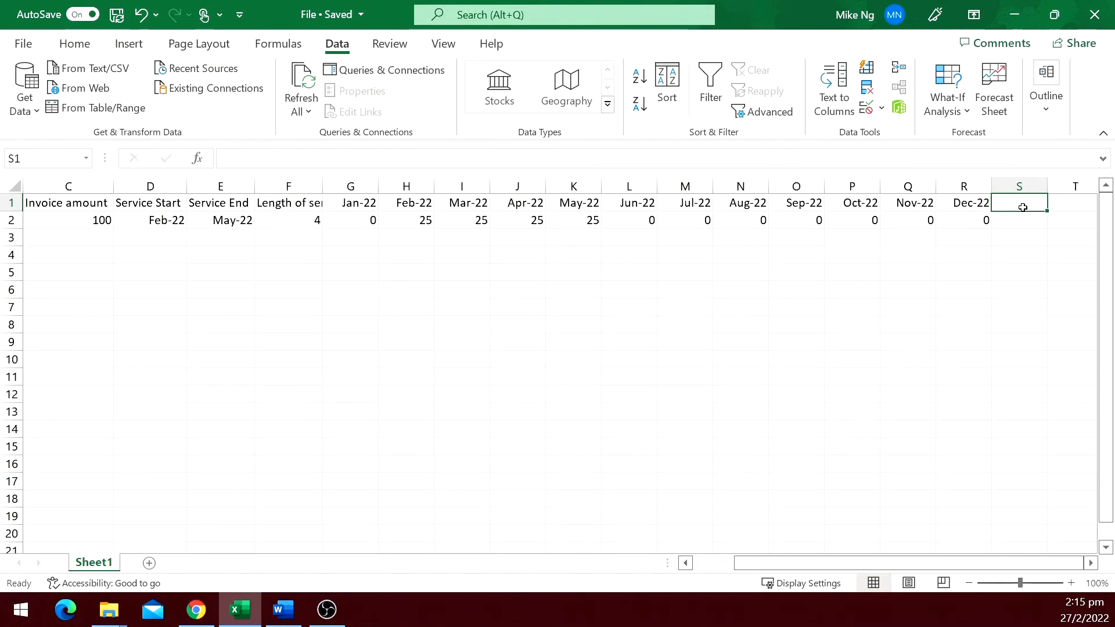
type("Balance as at")
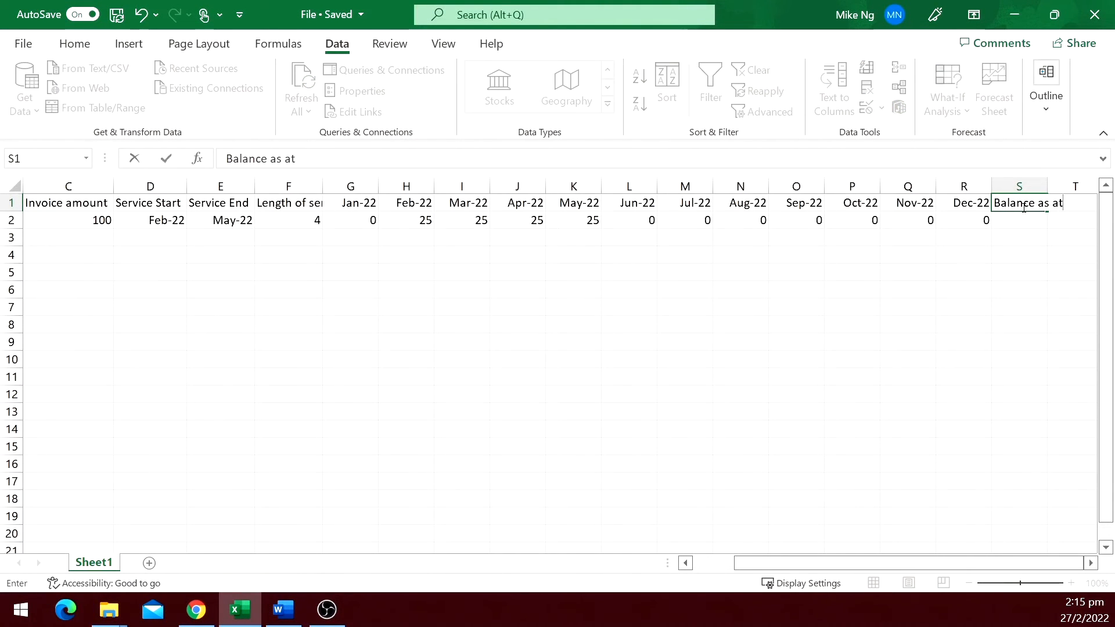
type(" Feb 2022")
Step: Enter =C2-SUM(G2:H2) as the balance, giving 75, then switch to Word
key("Return")
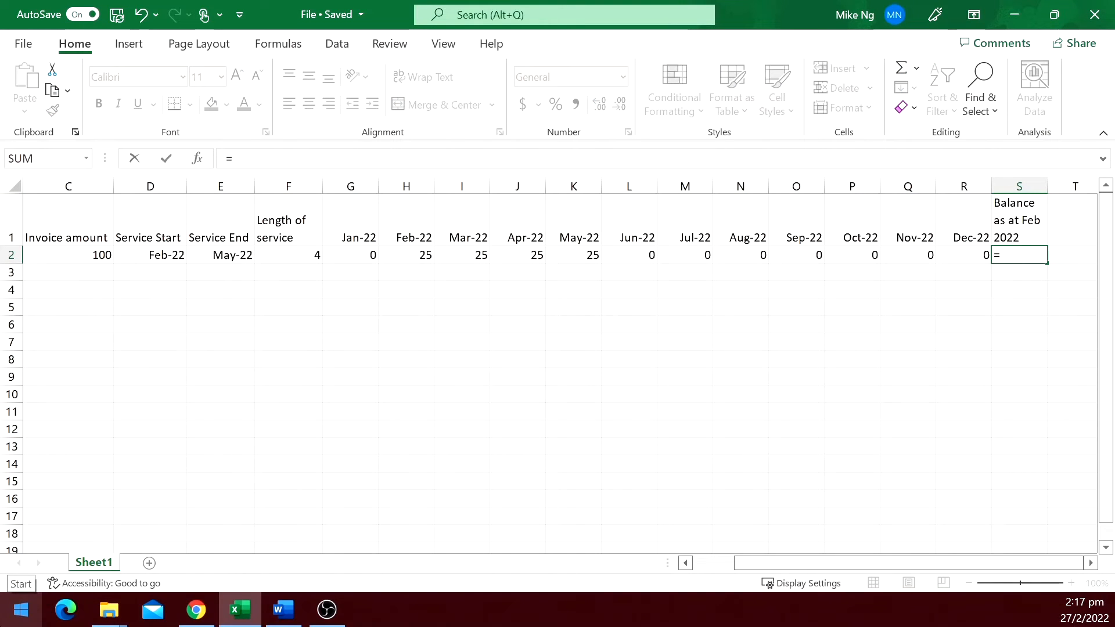
left_click(90, 254)
type("C2")
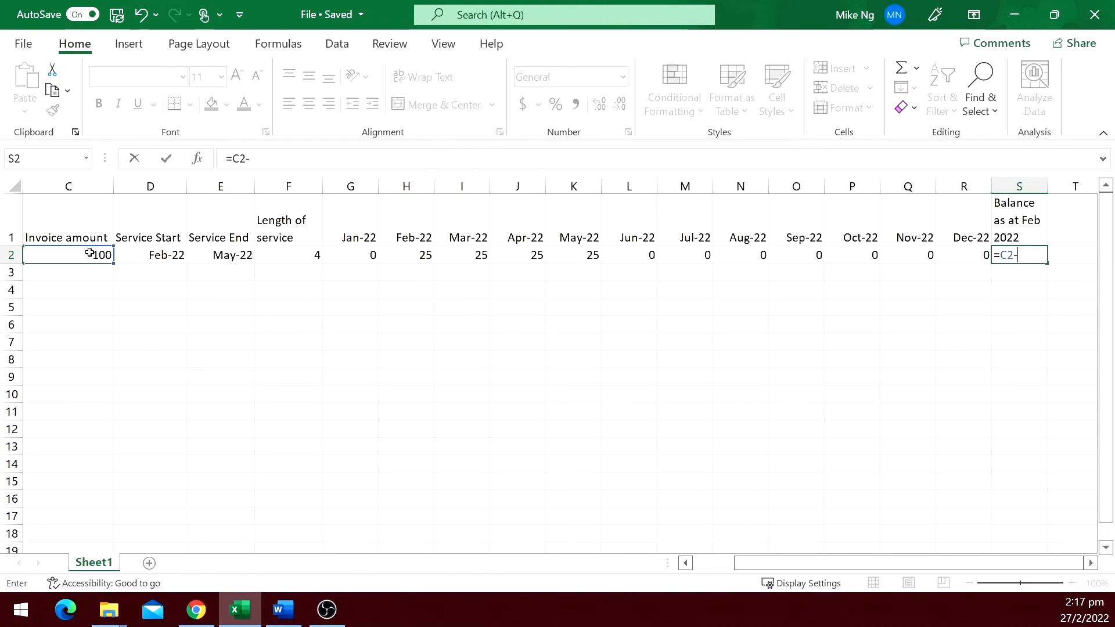
type("-sum(")
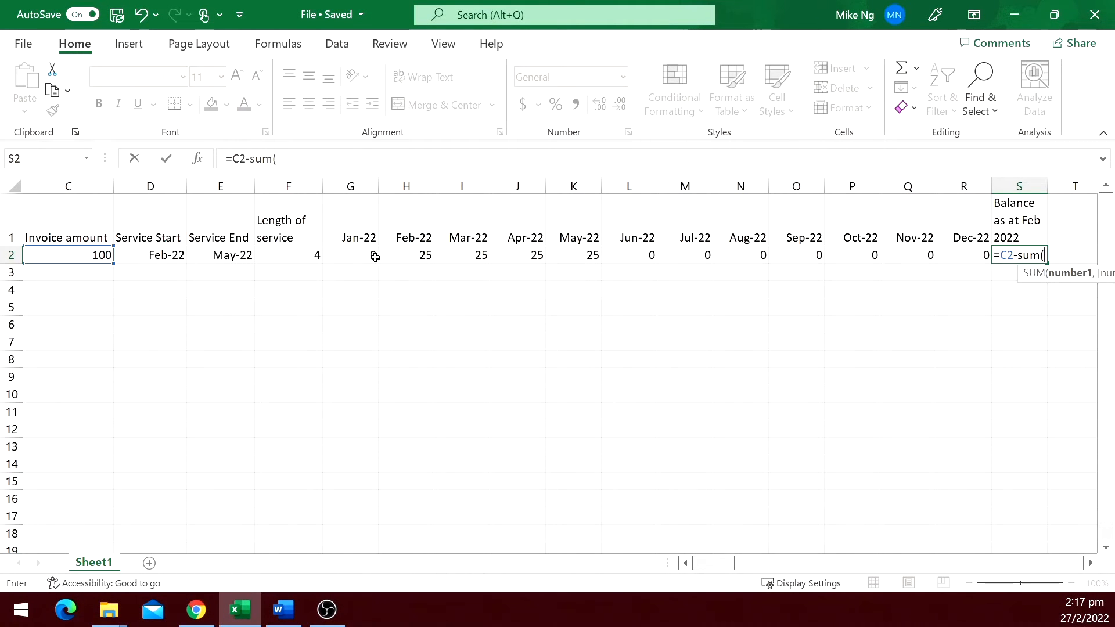
left_click_drag(366, 254, 409, 254)
key("Return")
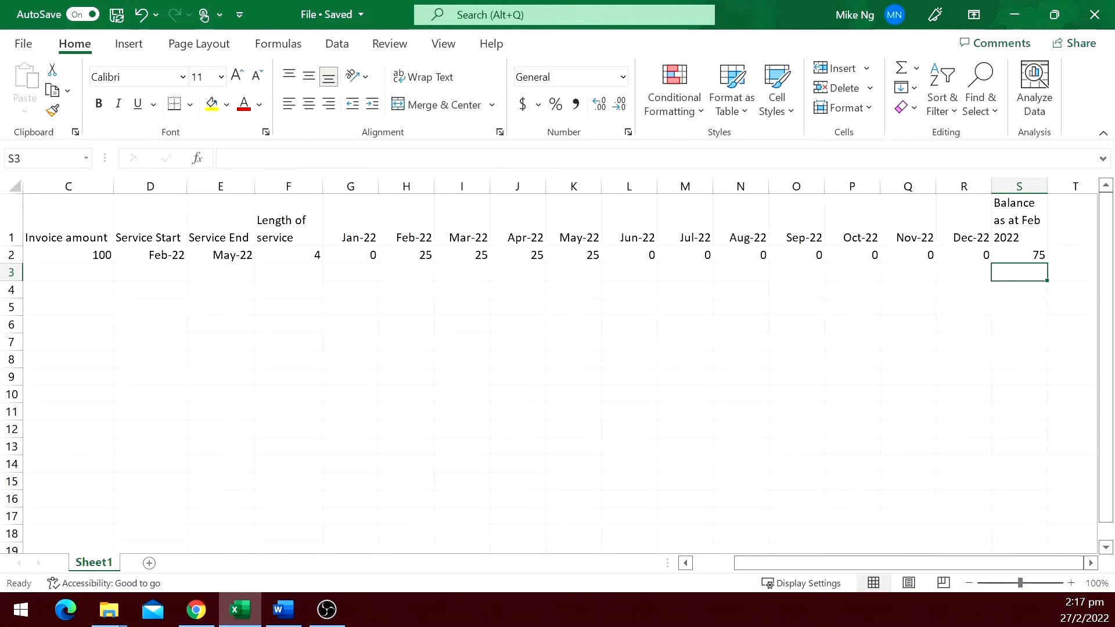
key("alt+Tab")
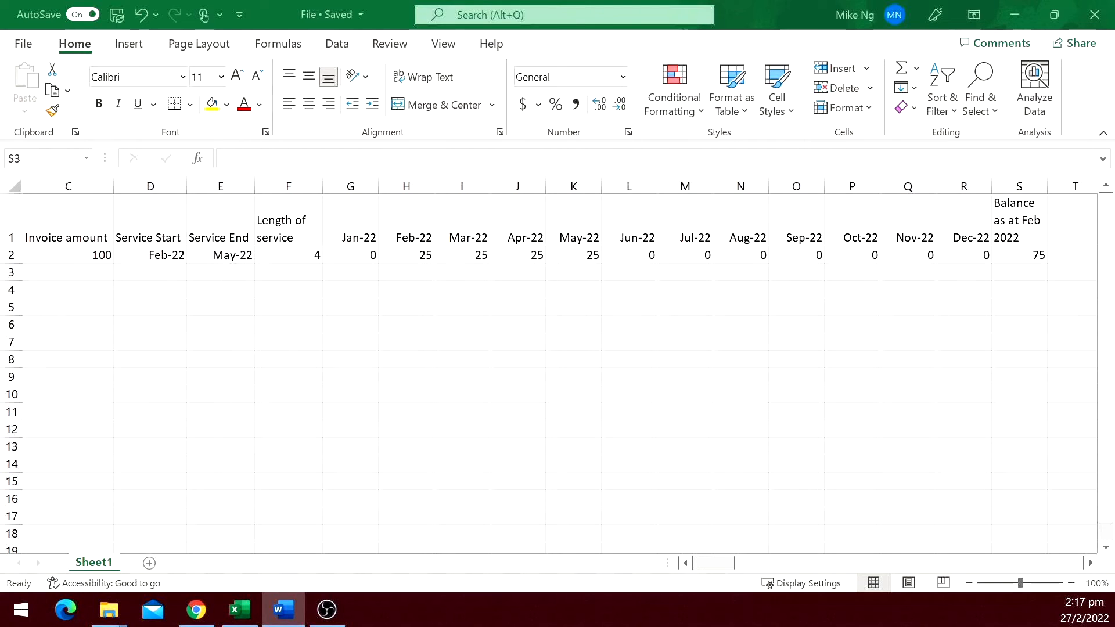
Step: Insert two blank rows above the table
left_click(4, 214)
left_click_drag(12, 237, 11, 254)
right_click(11, 244)
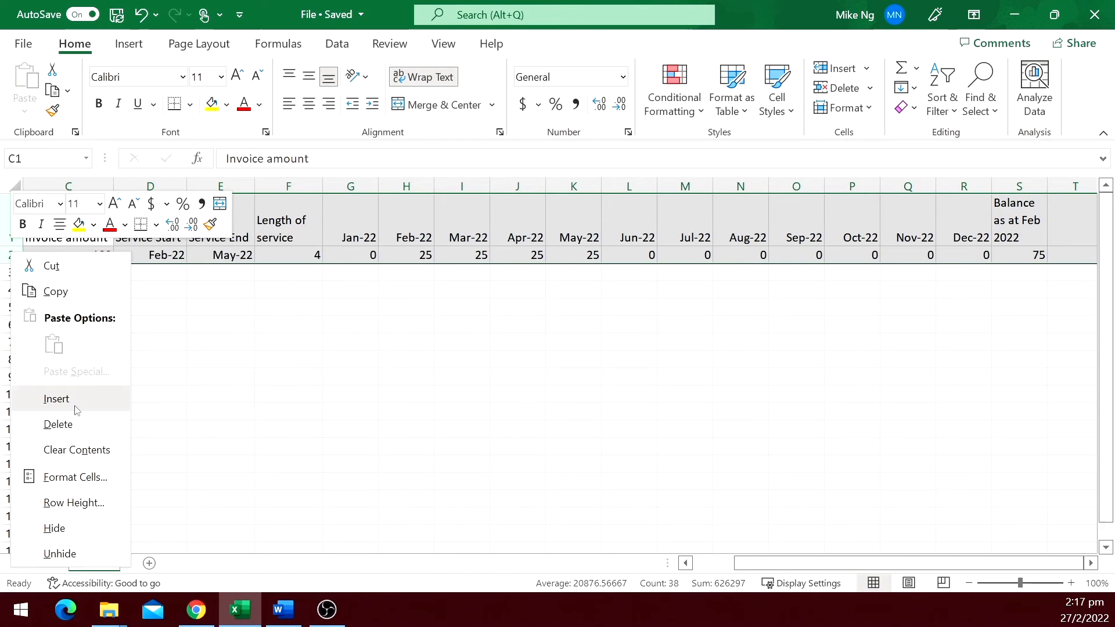
left_click(57, 396)
Step: Enter the title Prepayment Schedule in A1 and As at Feb-22 in A2:B2
key("Home")
type("Prepaymen")
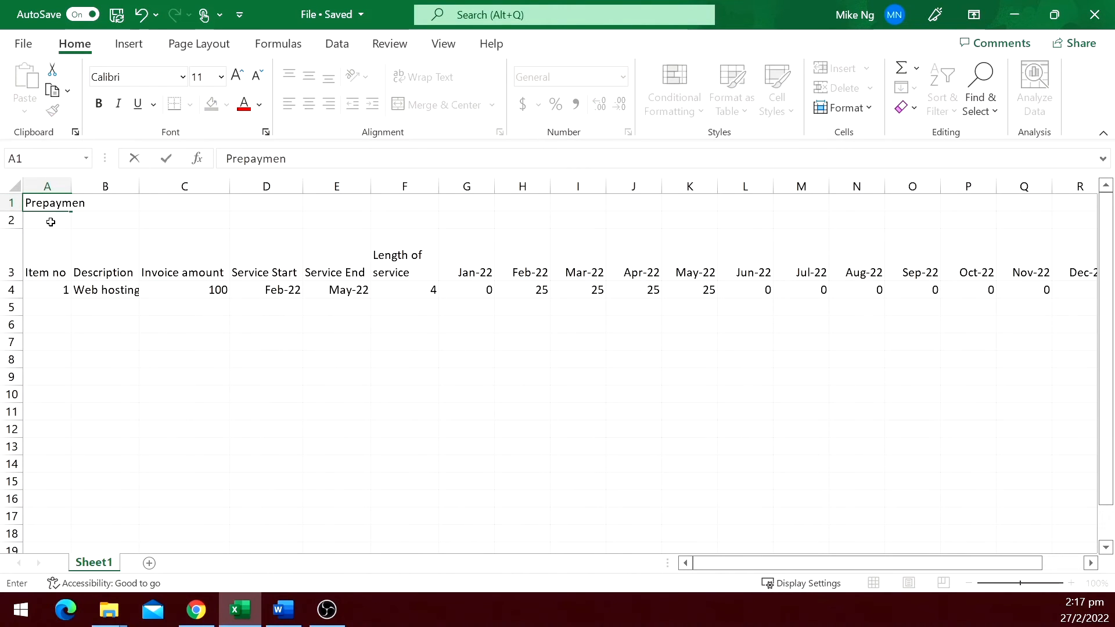
type("t Schedule")
key("Return")
type("As at")
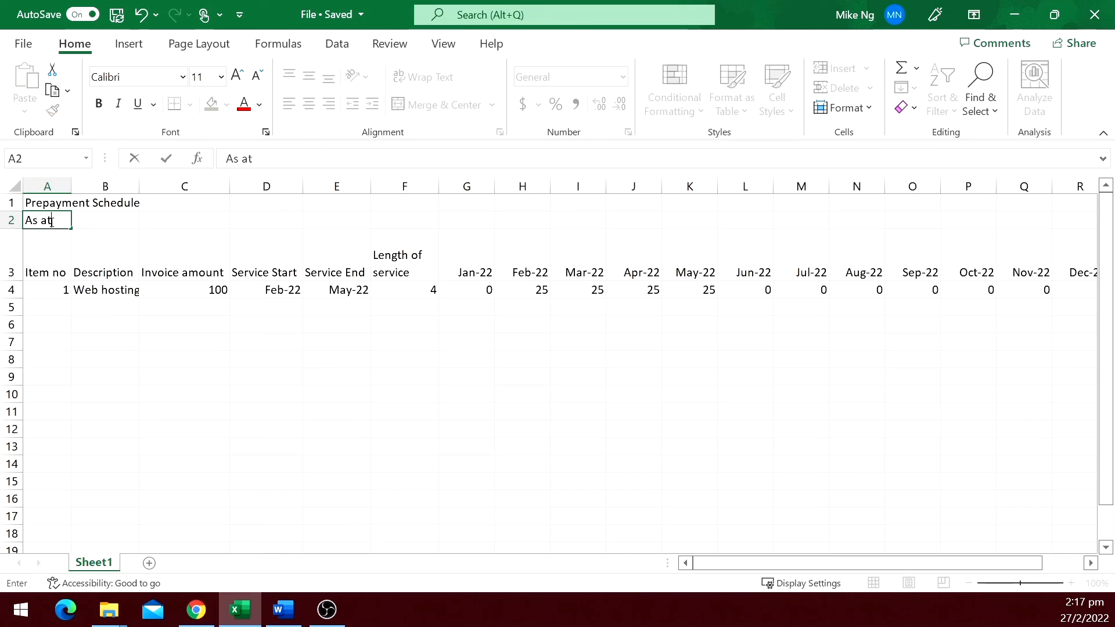
key("Tab")
type("Feb")
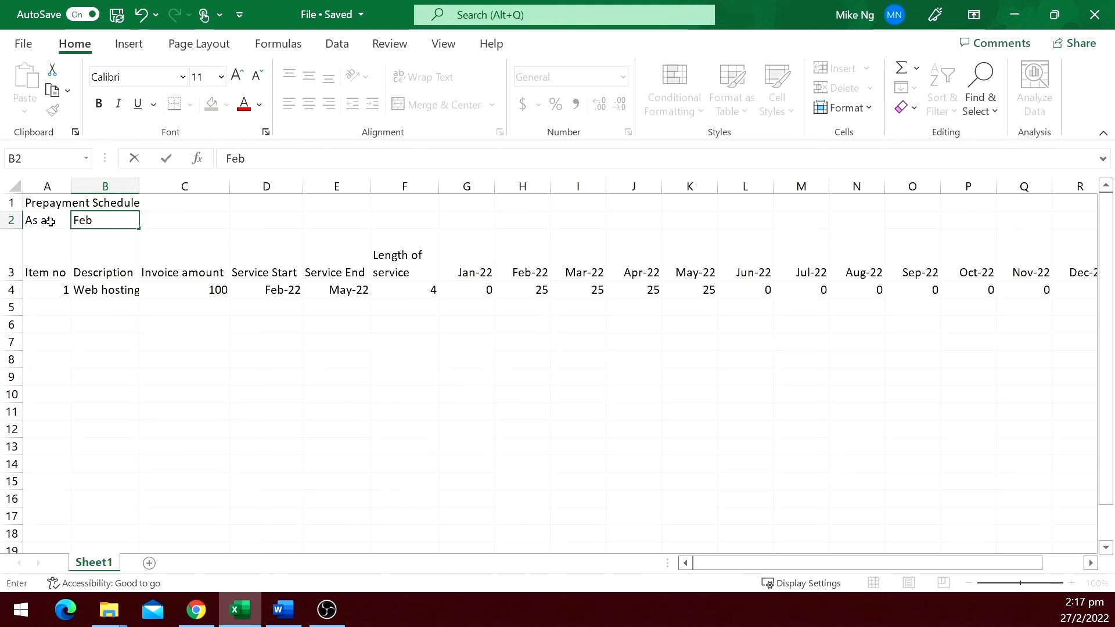
type(" 2022")
key("Tab")
type("=s")
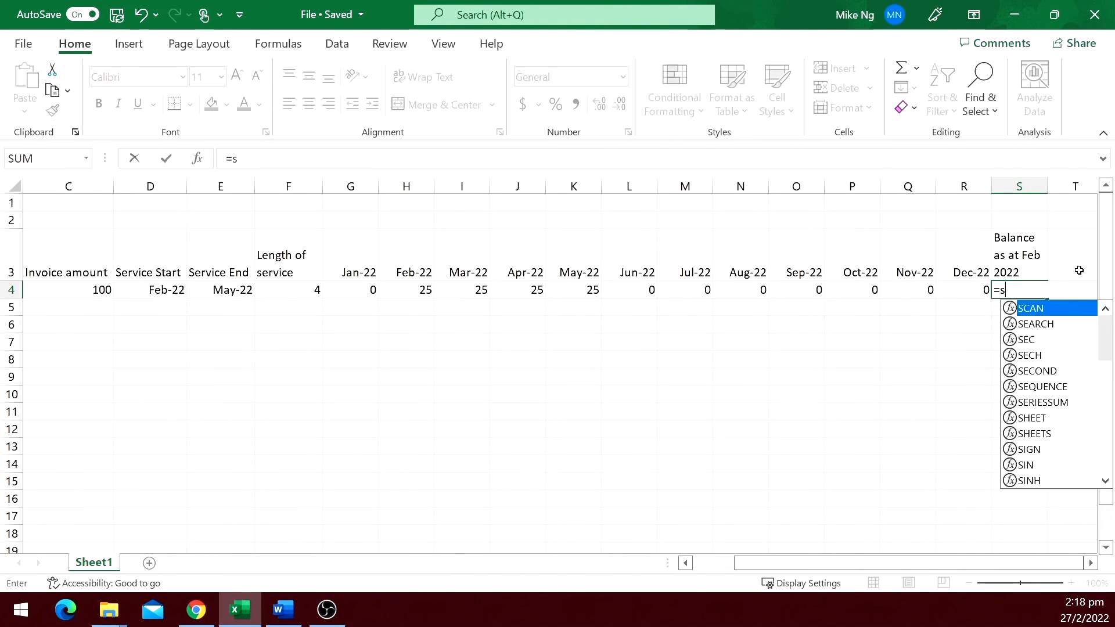
type("umifs(")
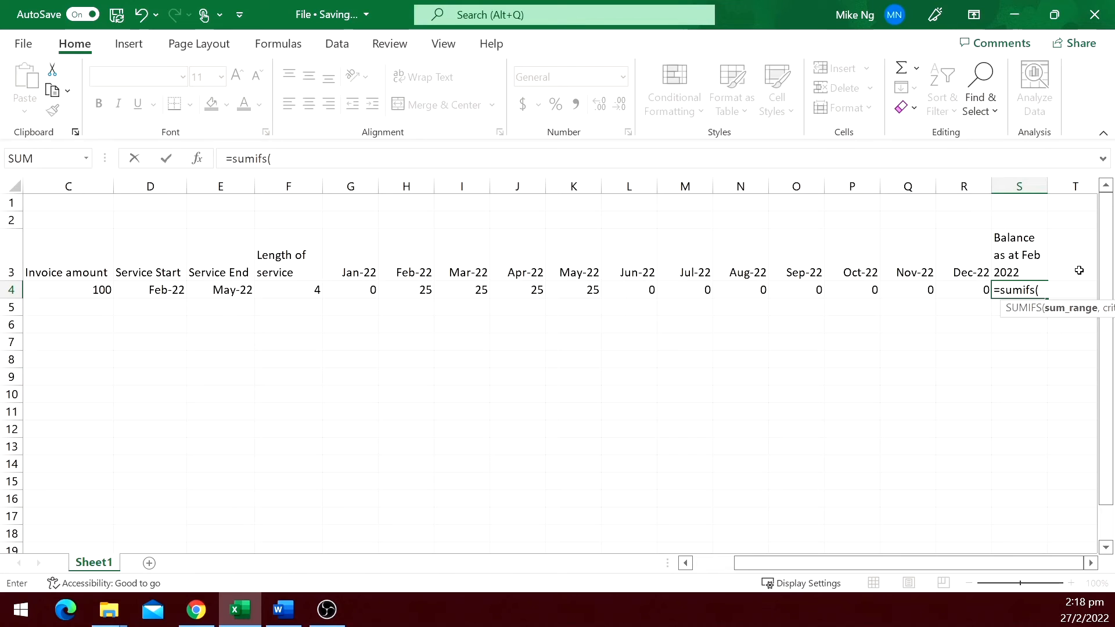
Step: Enter =C4-SUMIFS(G4:R4,$G$3:$R$3,"<="&$B$2) as the balance, still giving 75
left_click_drag(357, 289, 969, 292)
type(",")
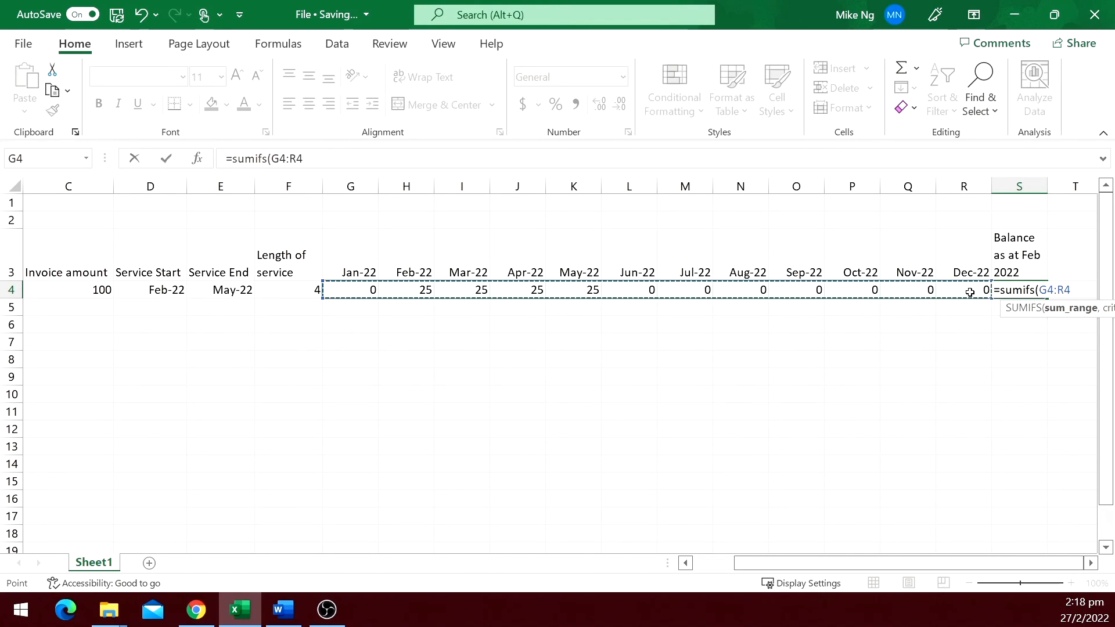
mouse_move(351, 254)
left_mouse_down()
mouse_move(1044, 261)
mouse_move(952, 267)
left_mouse_up()
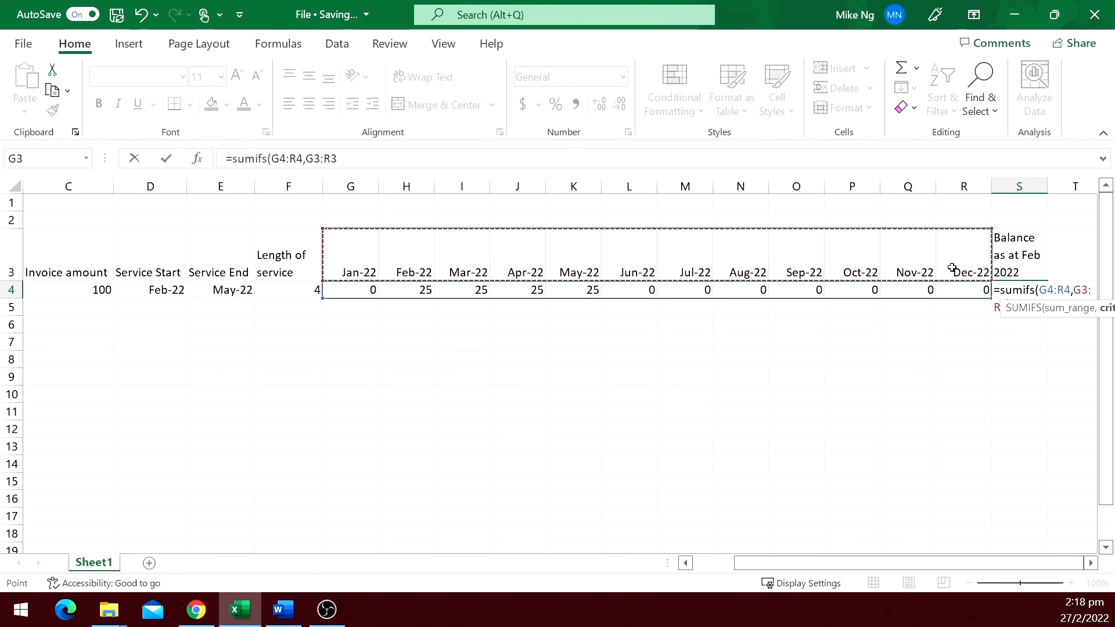
key("F4")
type("$R$3,")
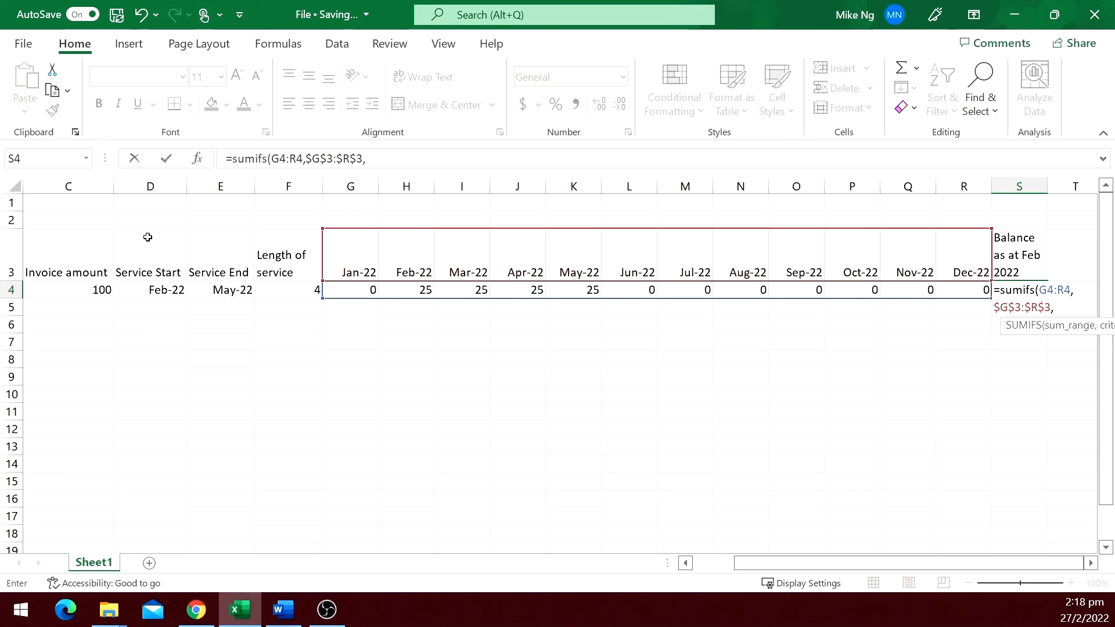
type("\"<=")
type("\"&")
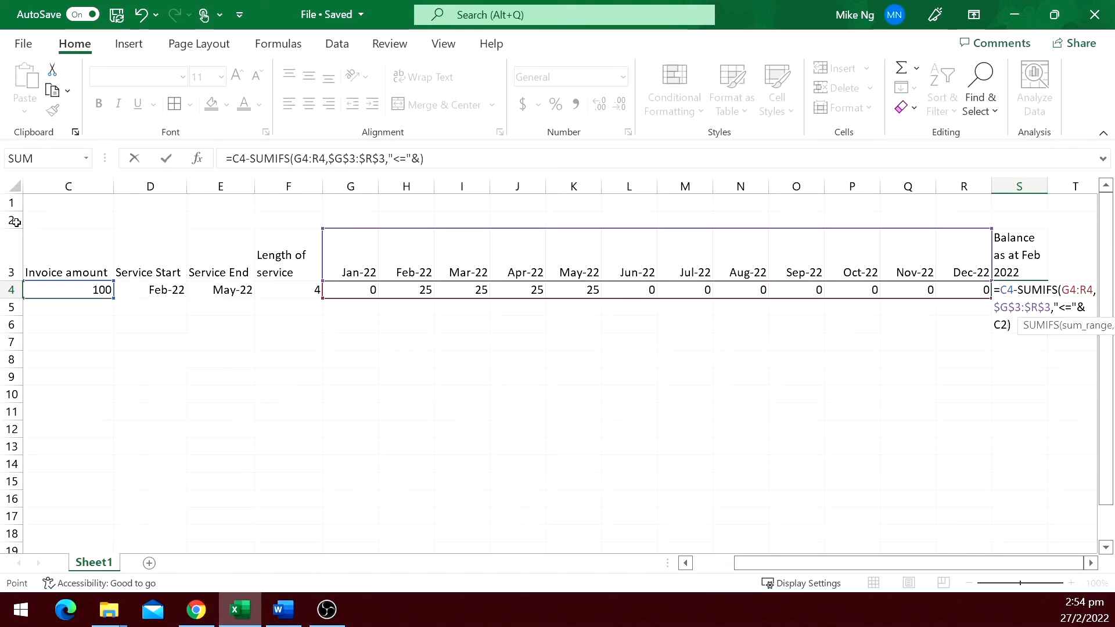
left_click_drag(40, 220, 187, 220)
left_click(109, 220)
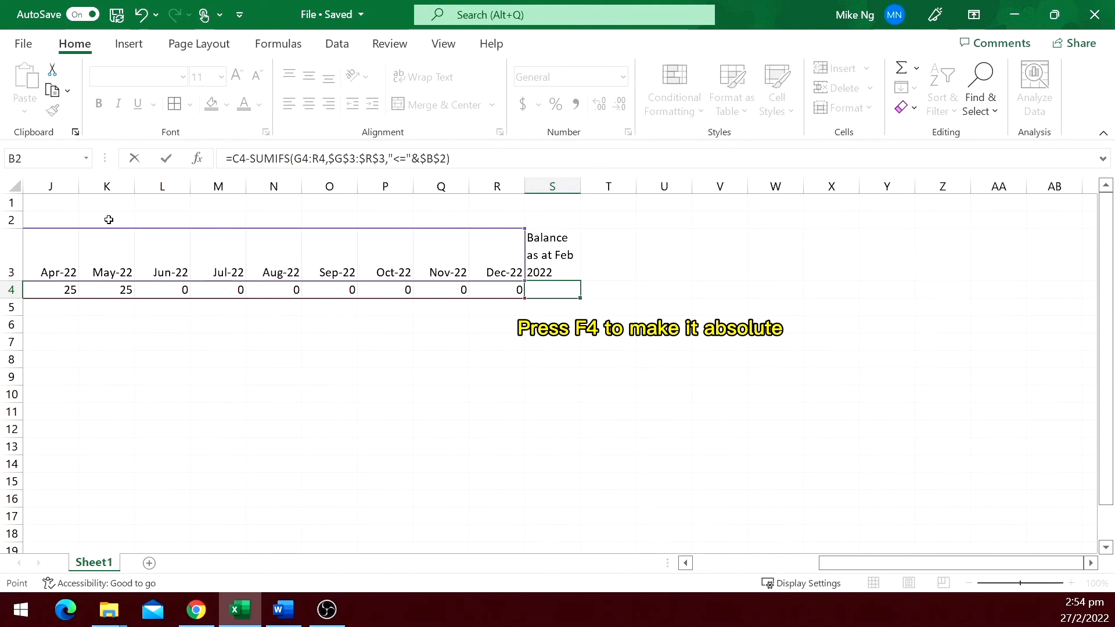
key("Return")
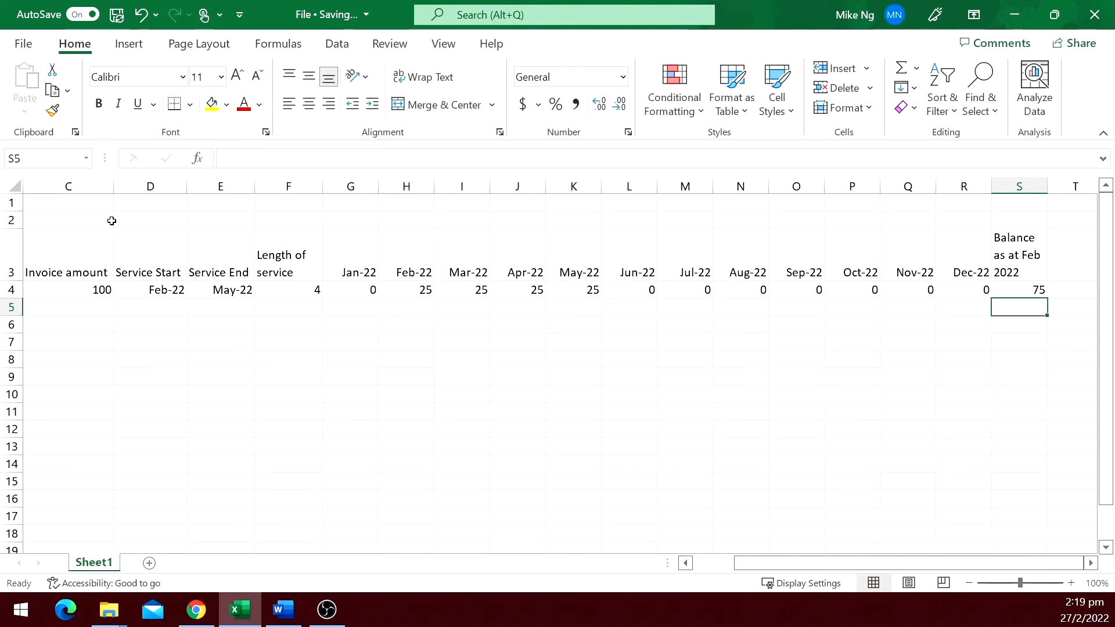
Step: Turn the balance heading into a formula linking "Balance as at " to the B2 date
key("Up")
key("Up")
key("F2")
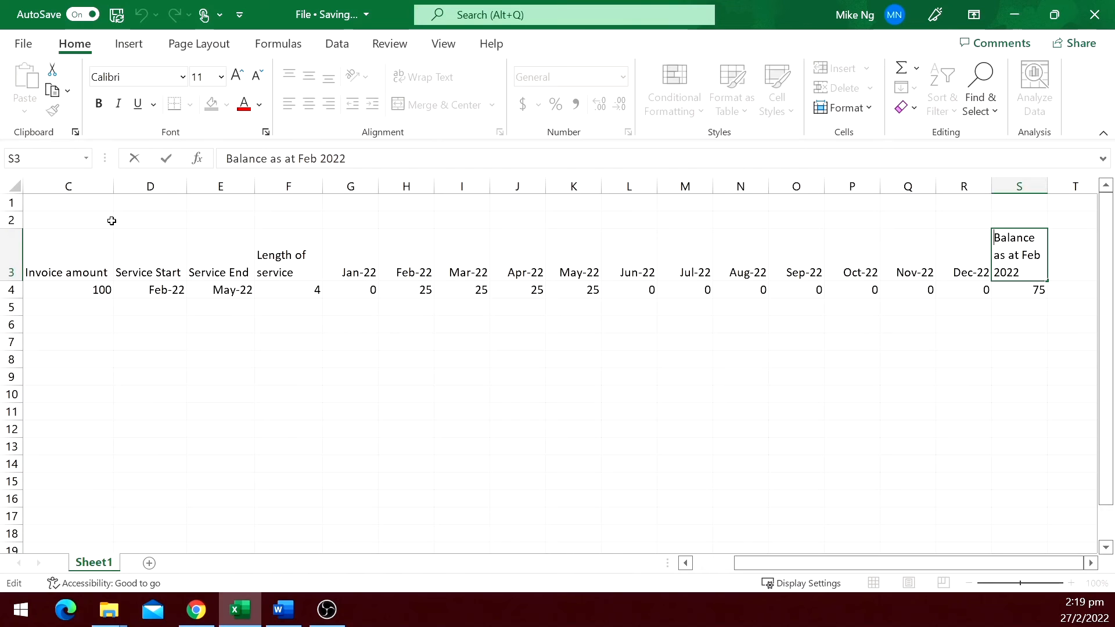
key("Home")
type("=\"")
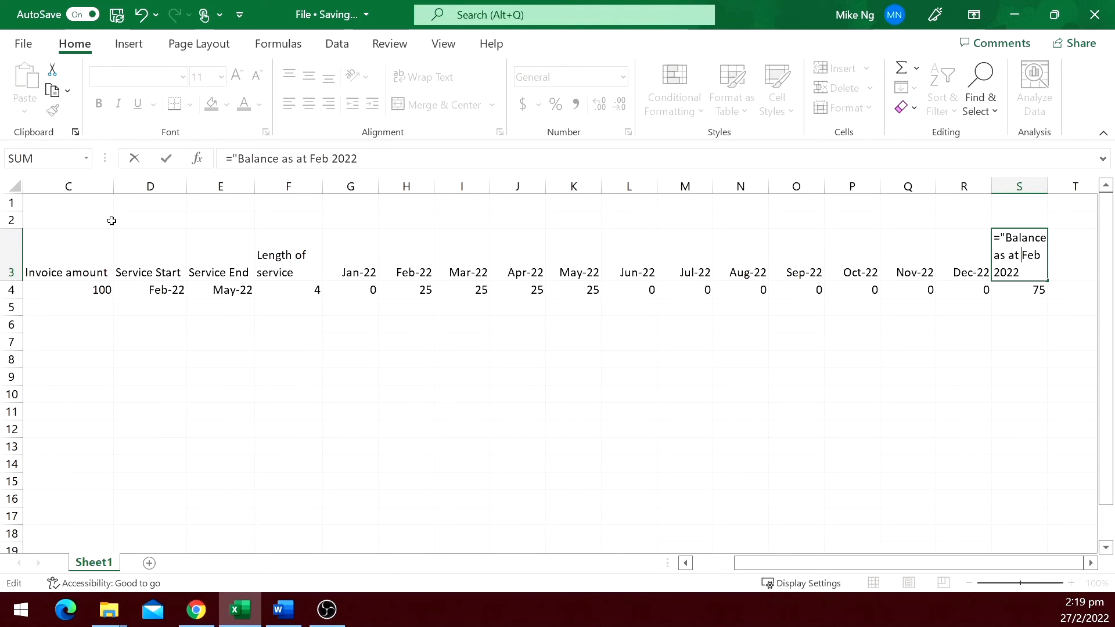
type(" \"&")
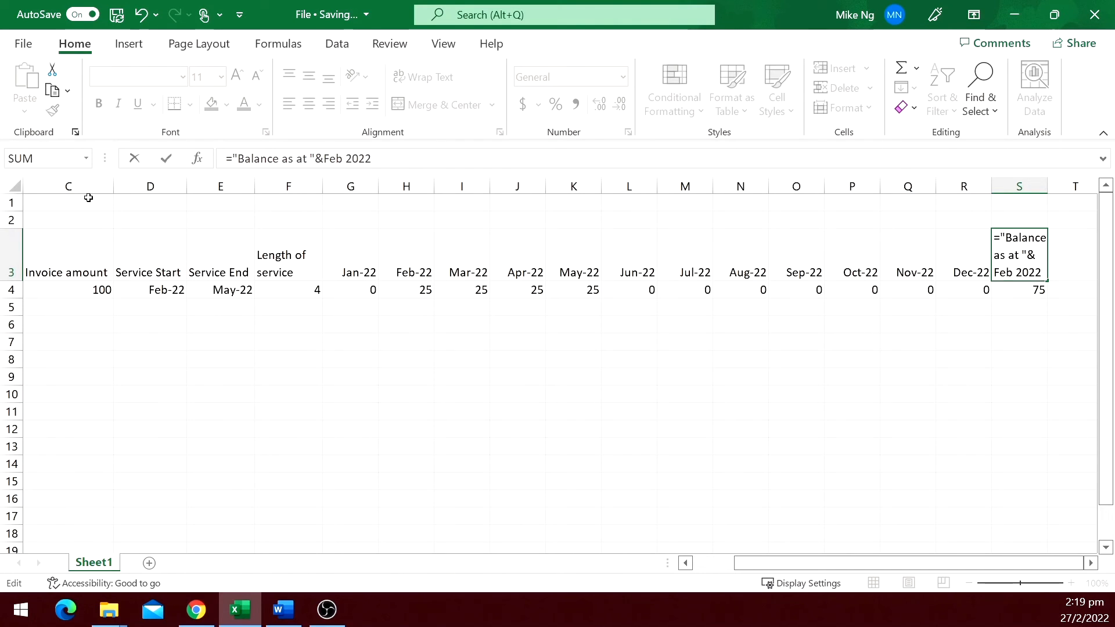
key("ctrl+Delete")
left_click(90, 214)
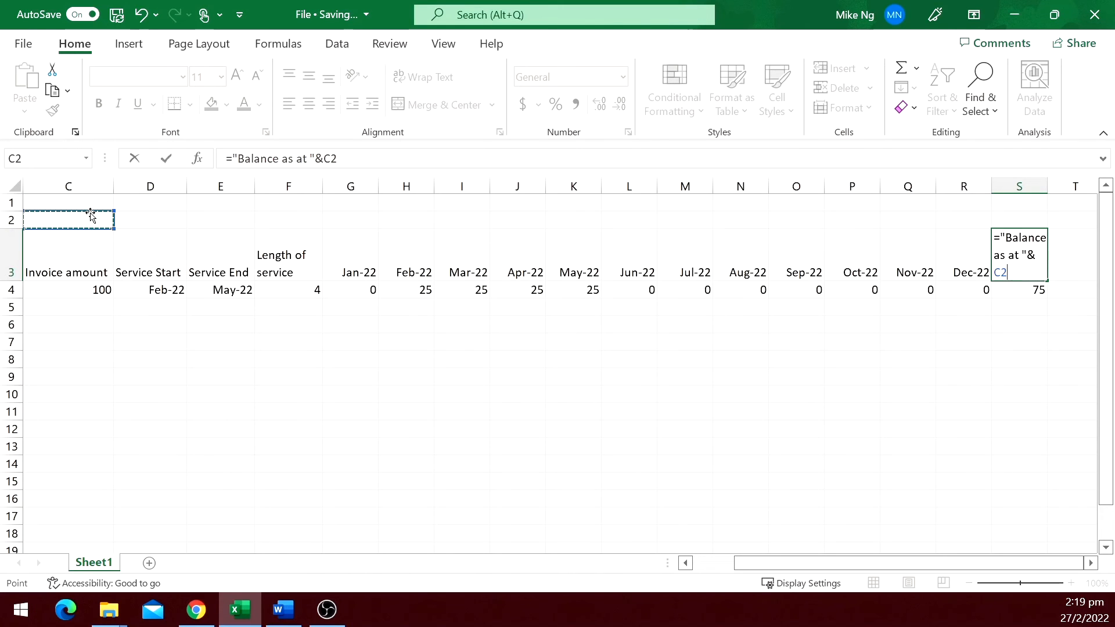
key("Left")
key("Return")
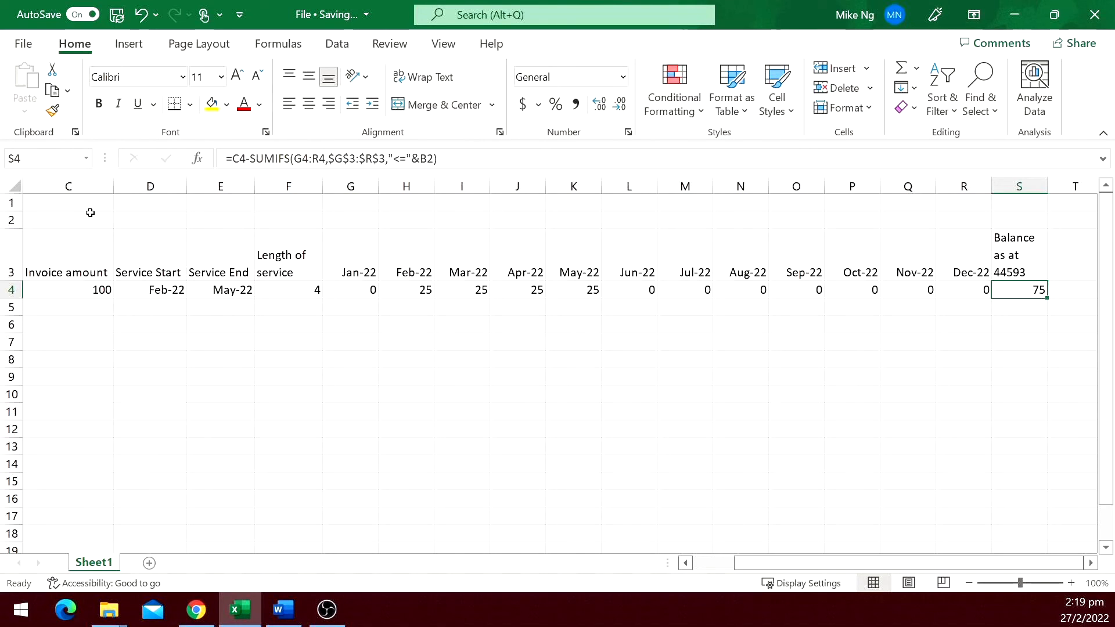
Step: Wrap B2 in TEXT(B2,"MMM YYYY") so the heading reads Balance as at Feb 2022
key("Up")
key("F2")
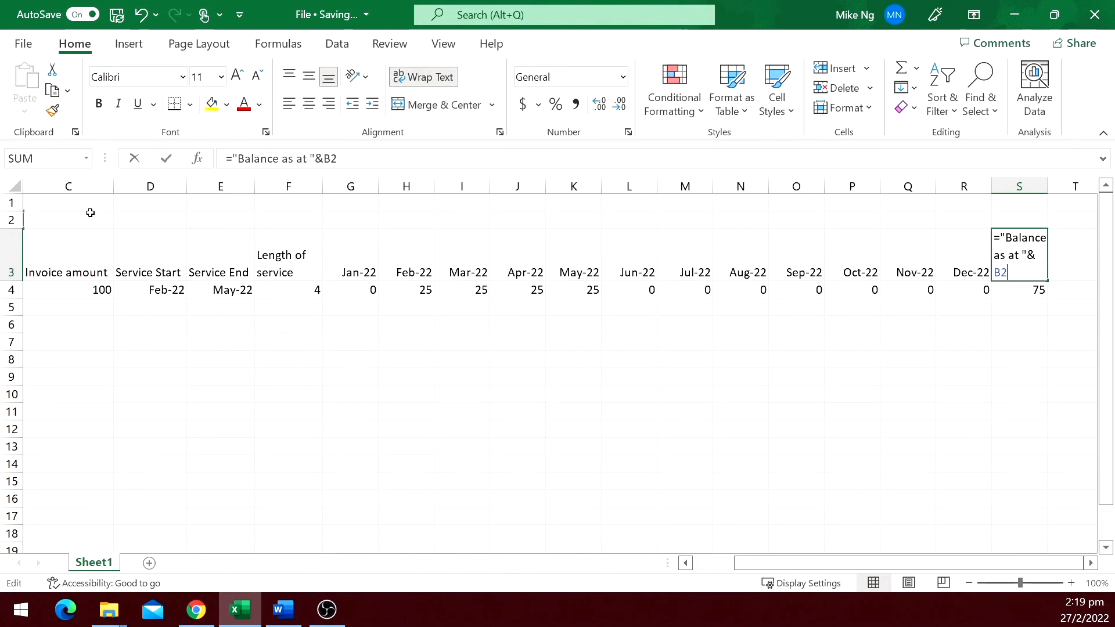
type("text(B2")
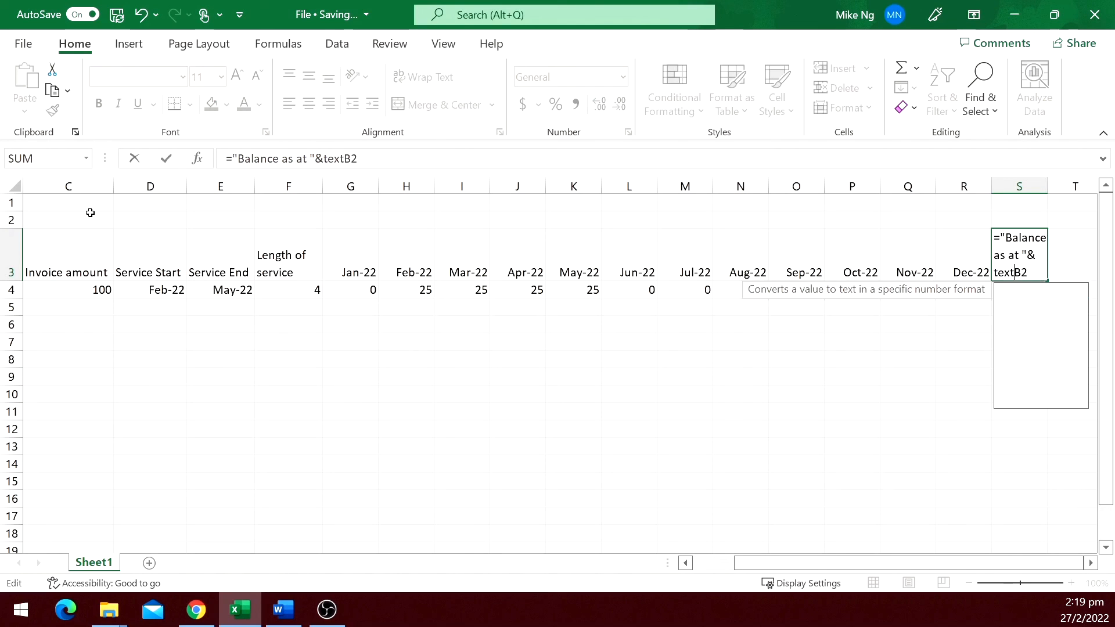
type(",\"MMM YYYY")
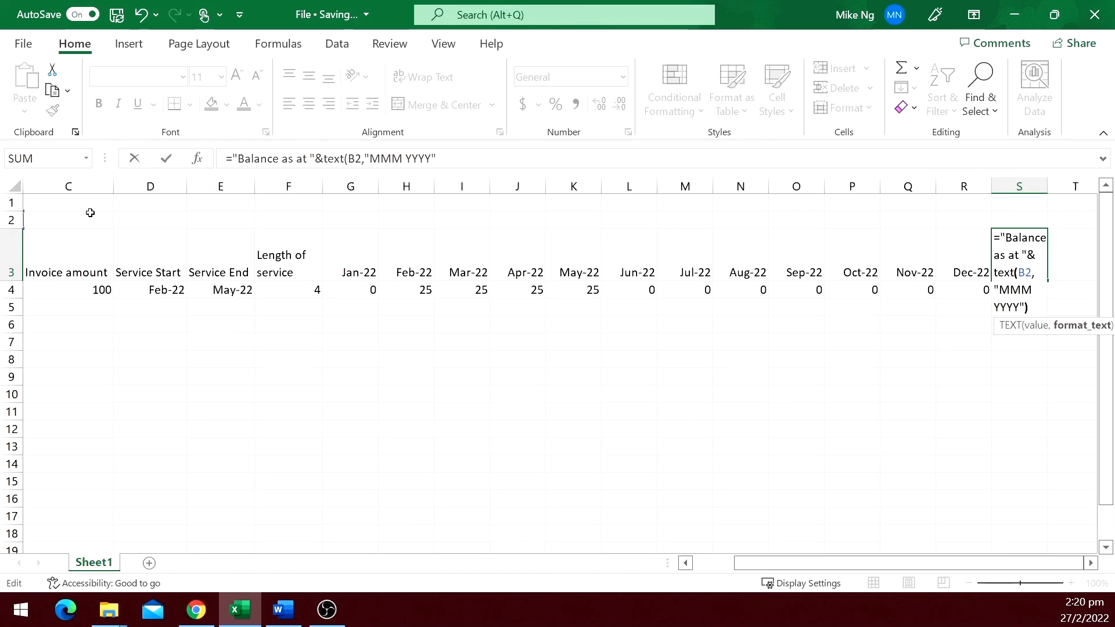
type("\")")
key("Return")
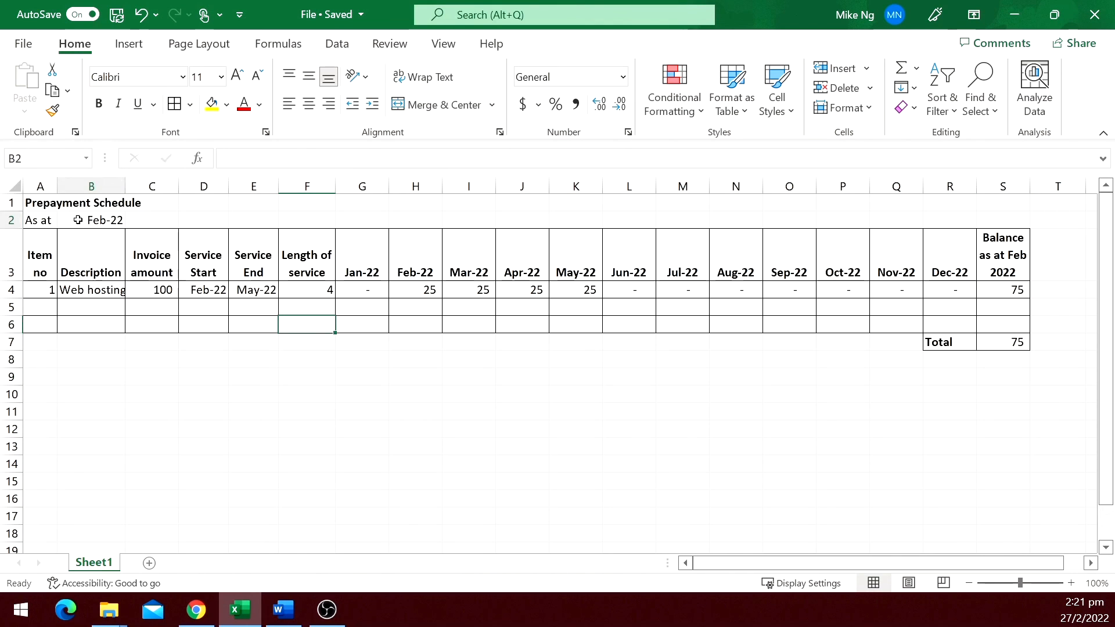
left_click(327, 609)
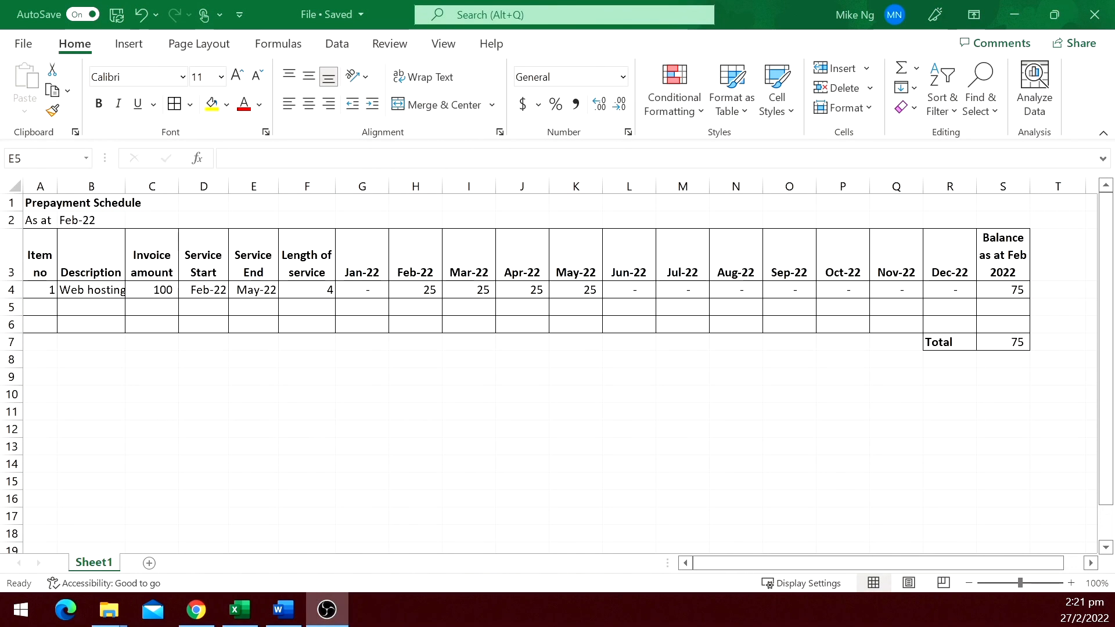